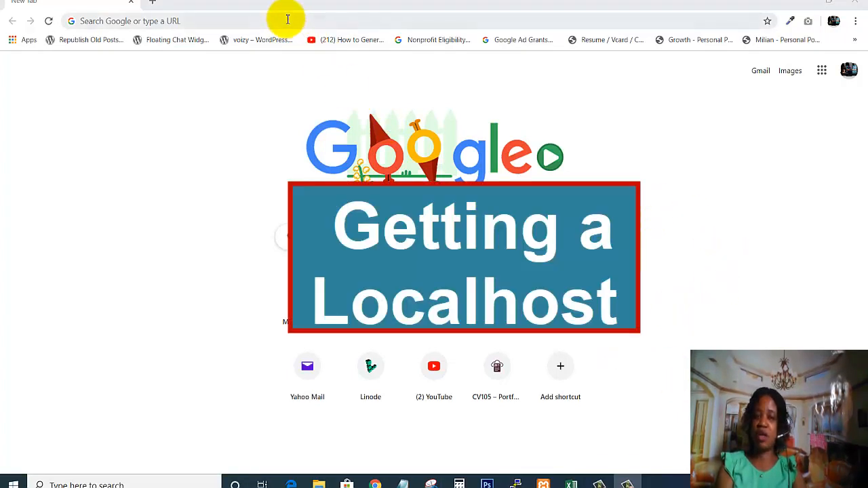
Search the web for xampp and open the Apache Friends XAMPP installers and downloads site.
{"action": "left_click", "coordinate": [287, 19]}
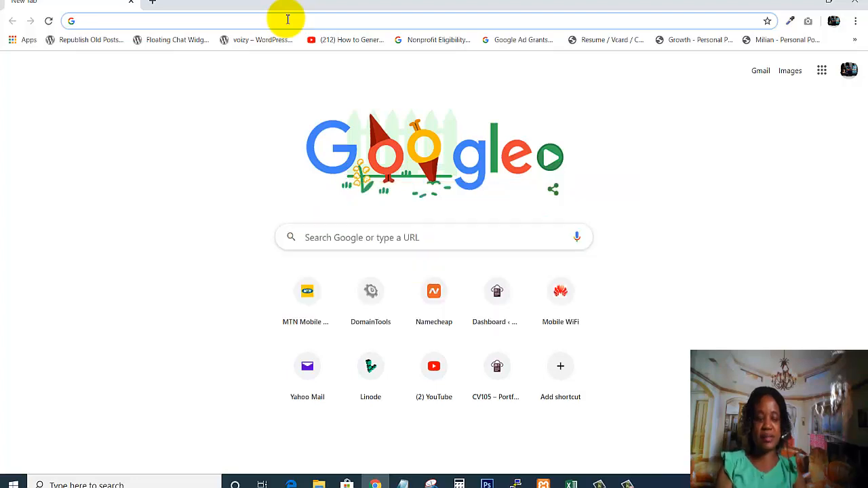
{"action": "type", "text": "xa"}
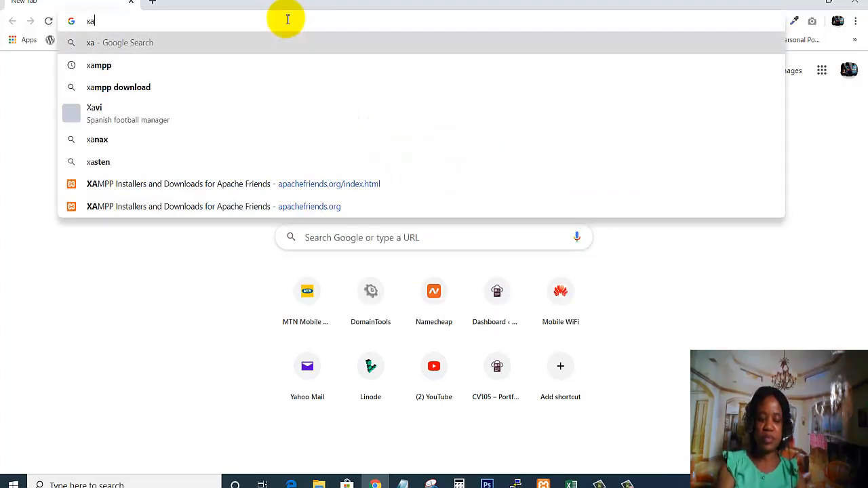
{"action": "type", "text": "mpp"}
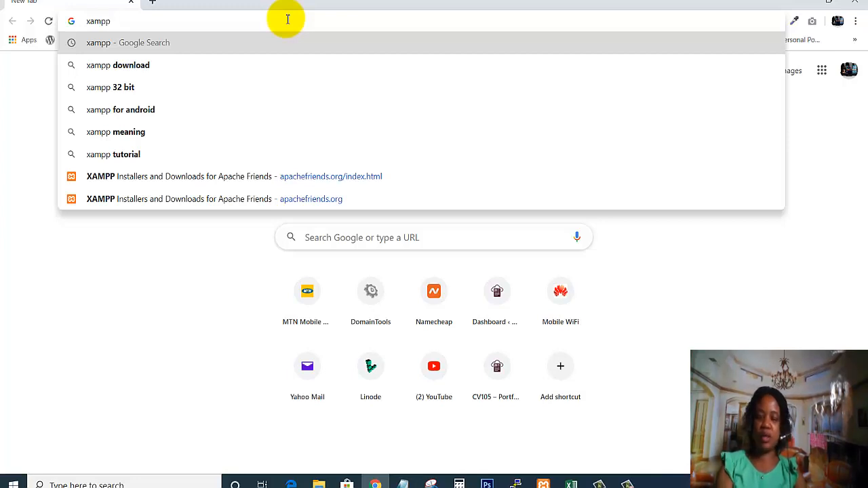
{"action": "key", "text": "Return"}
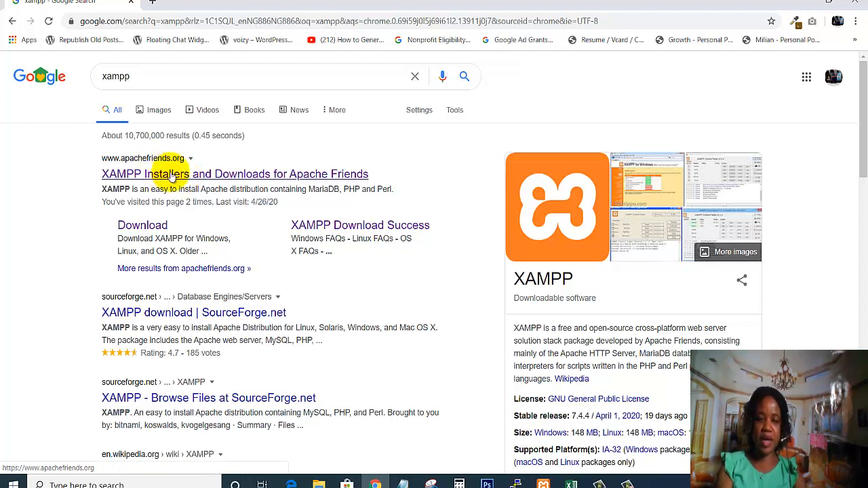
{"action": "left_click", "coordinate": [167, 175]}
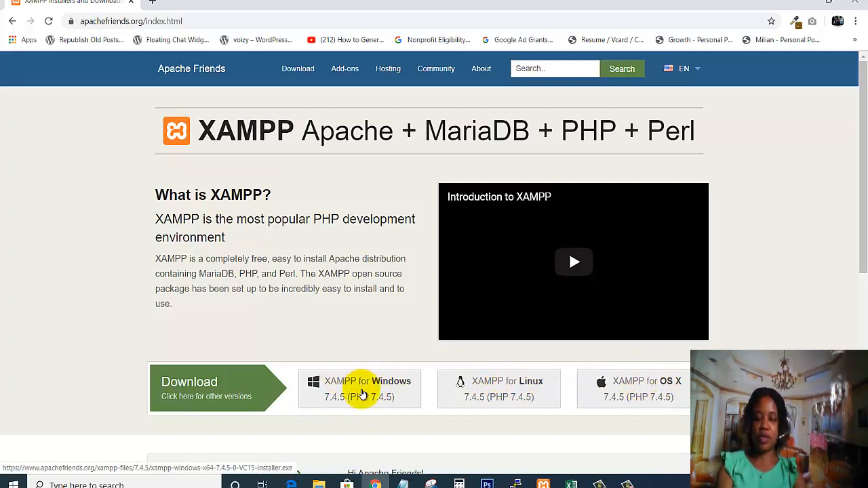
Request the XAMPP for Windows 7.4.5 installer download and cancel saving the file.
{"action": "left_click", "coordinate": [362, 392]}
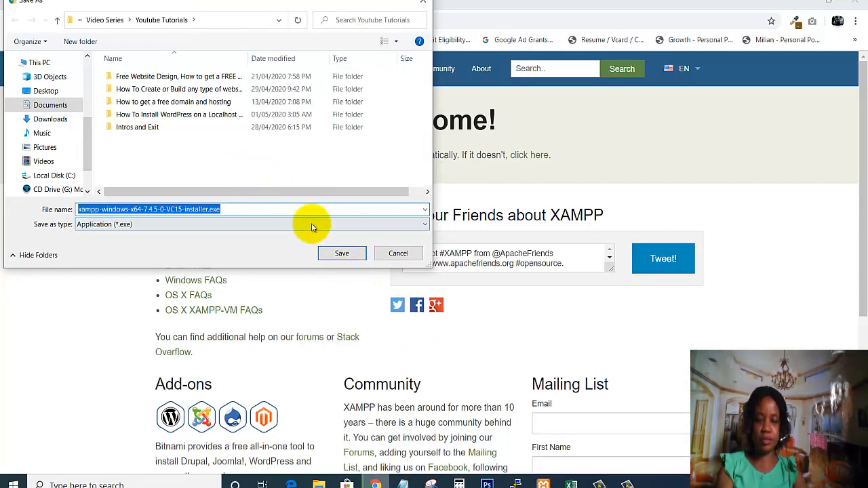
{"action": "left_click", "coordinate": [399, 255]}
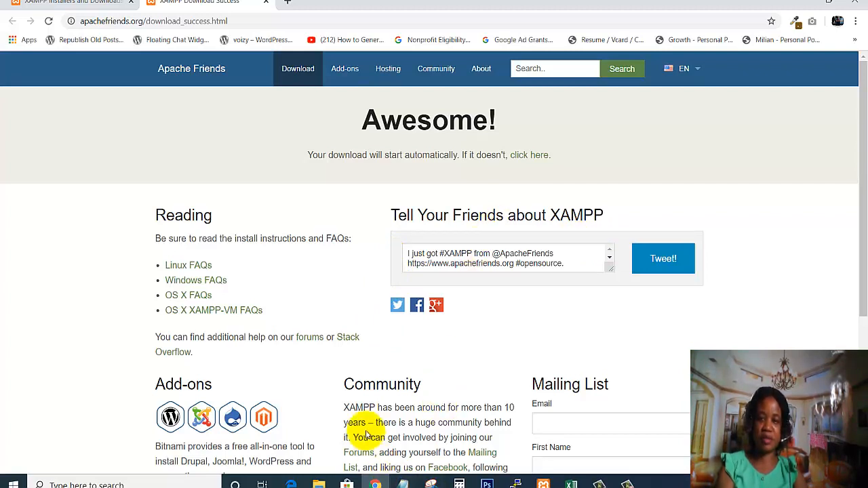
Switch to File Explorer and launch xampp-control.exe from the xampp folder on Local Disk (C:), choosing English as the language.
{"action": "left_click", "coordinate": [317, 485]}
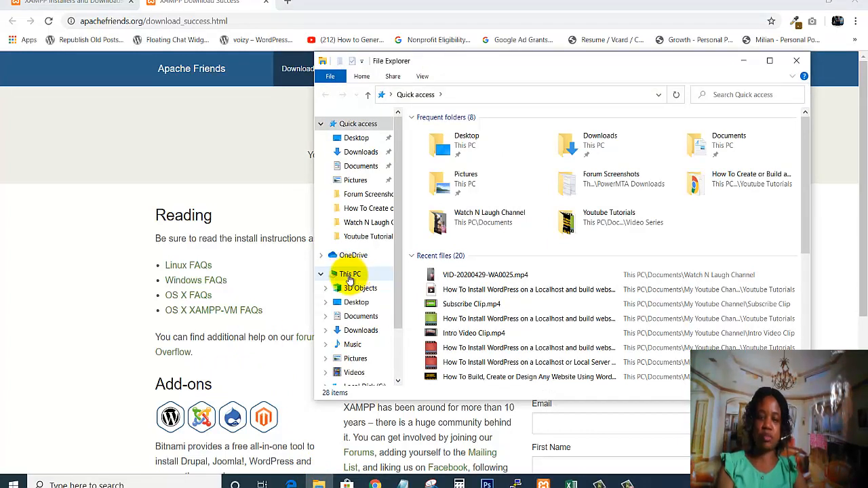
{"action": "left_click", "coordinate": [348, 275]}
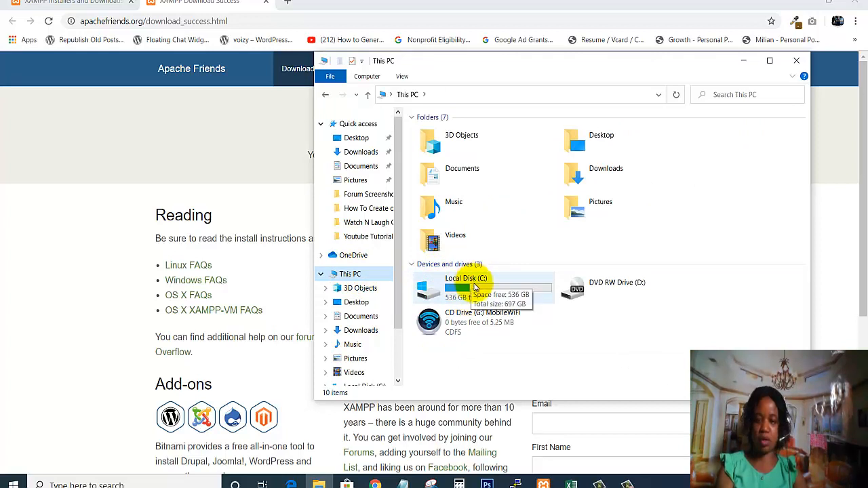
{"action": "double_click", "coordinate": [474, 288]}
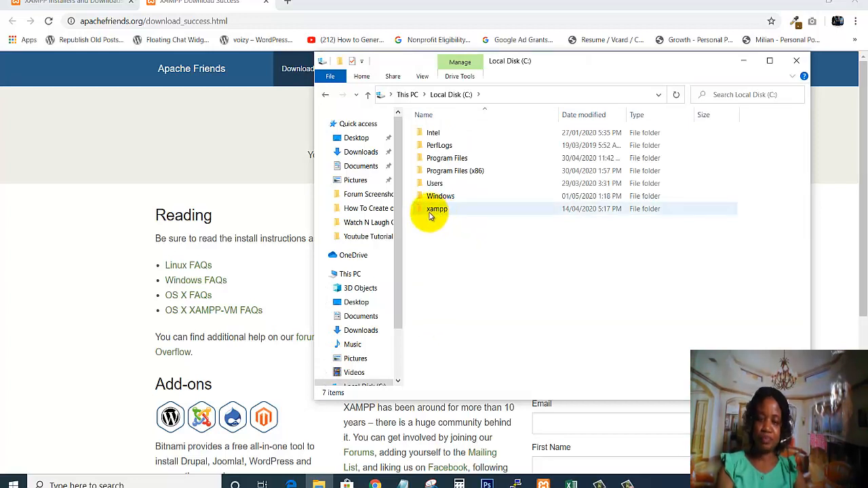
{"action": "double_click", "coordinate": [431, 212]}
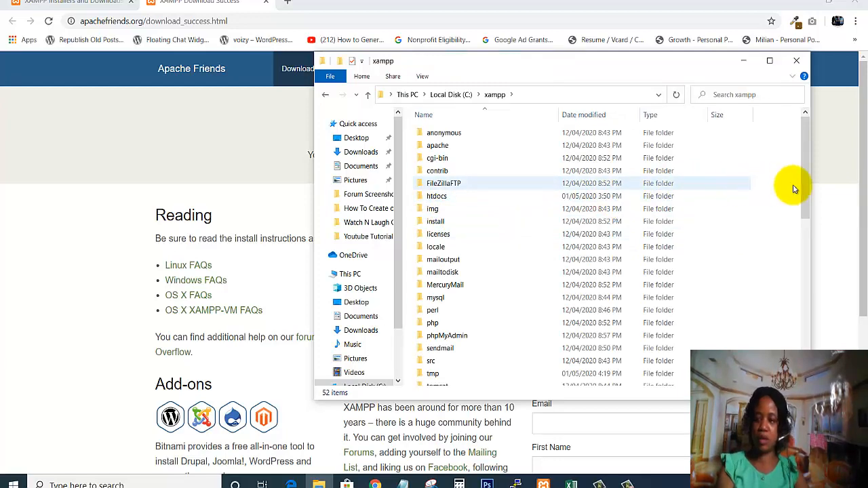
{"action": "left_click_drag", "start_coordinate": [807, 212], "coordinate": [801, 346]}
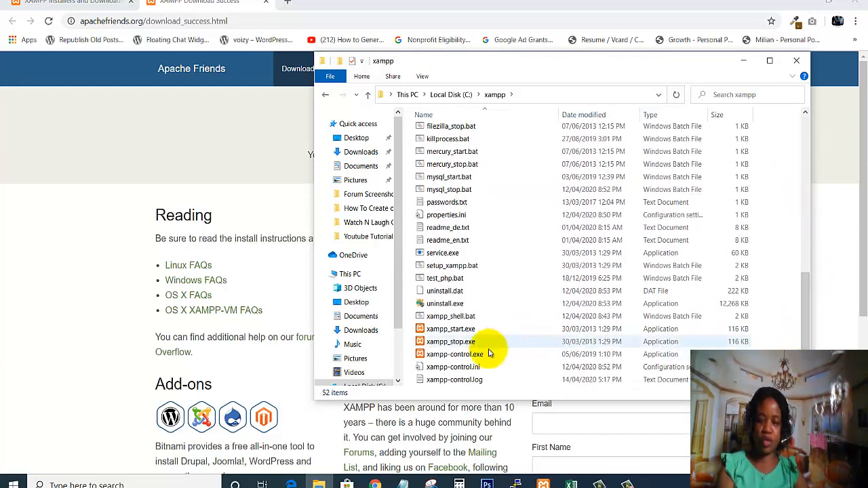
{"action": "double_click", "coordinate": [435, 358]}
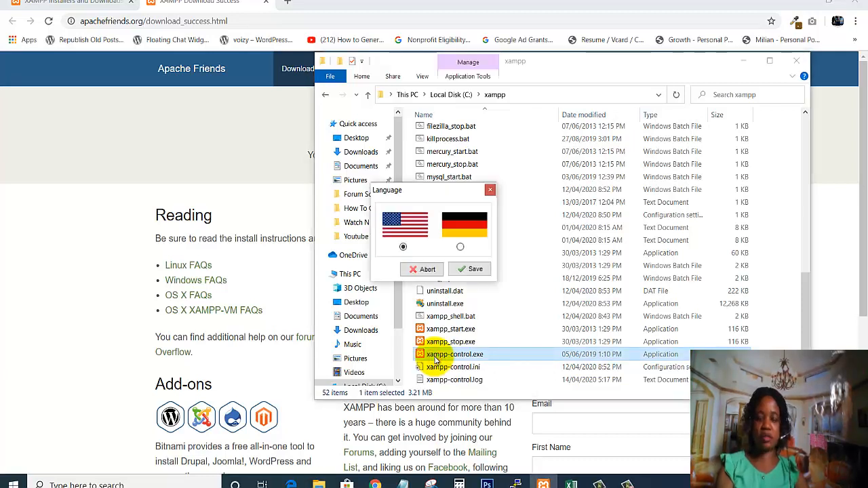
{"action": "left_click", "coordinate": [474, 269]}
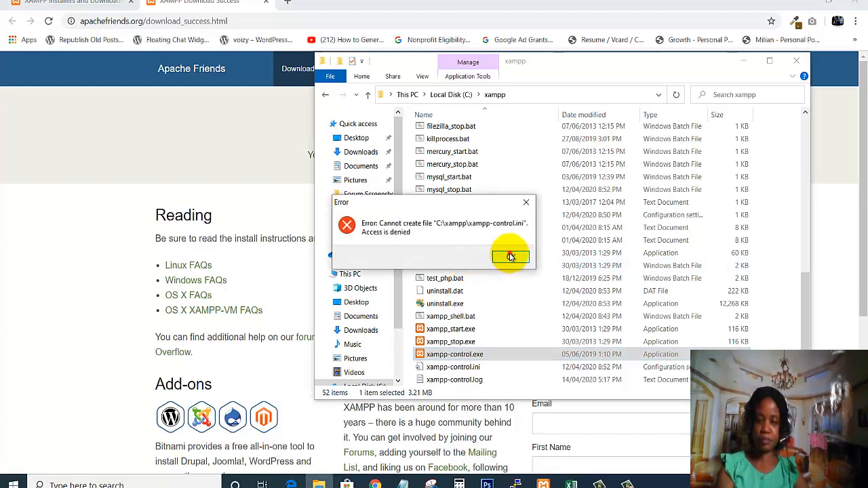
{"action": "left_click", "coordinate": [510, 257]}
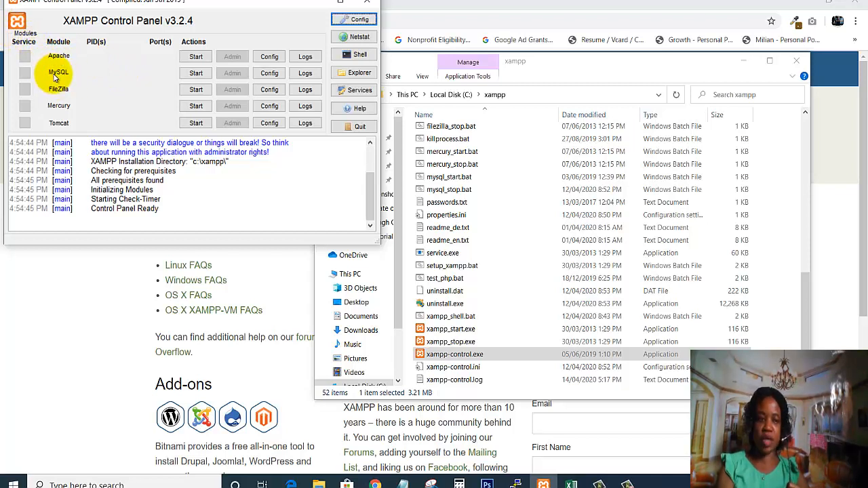
Start the Apache and MySQL modules in the XAMPP Control Panel.
{"action": "left_click", "coordinate": [205, 59]}
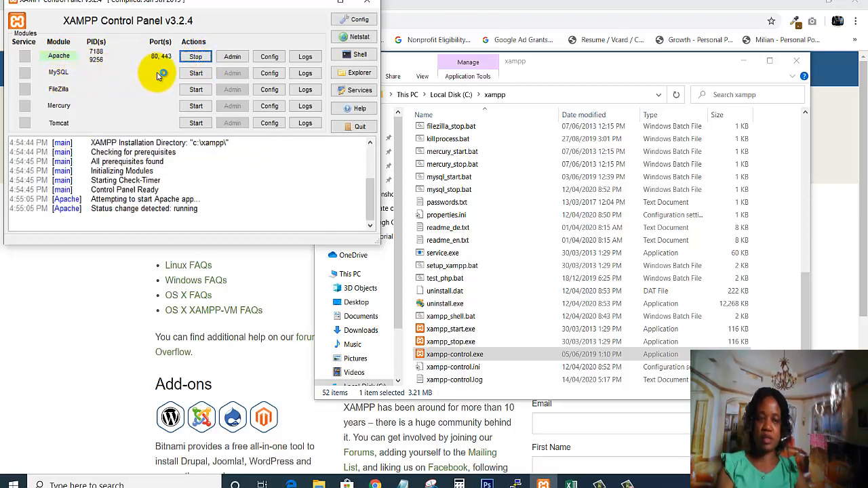
{"action": "left_click", "coordinate": [195, 74]}
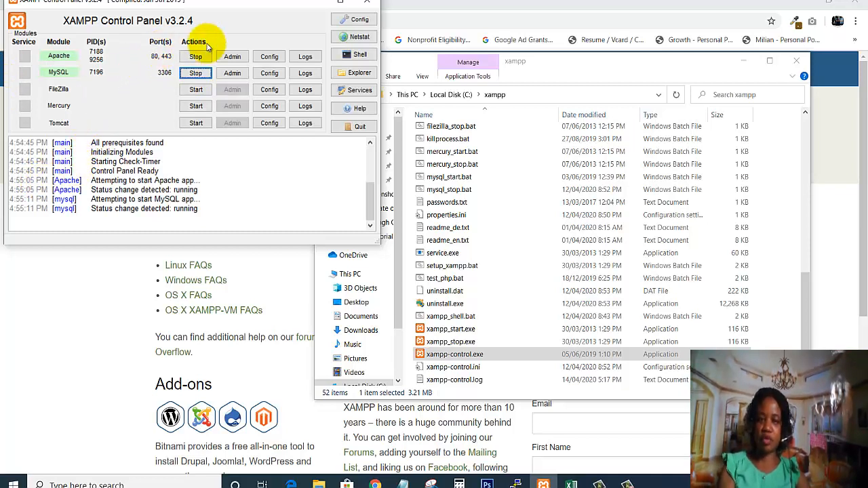
Switch to Chrome and load localhost in a new browser tab.
{"action": "left_click", "coordinate": [441, 13]}
{"action": "left_click", "coordinate": [288, 2]}
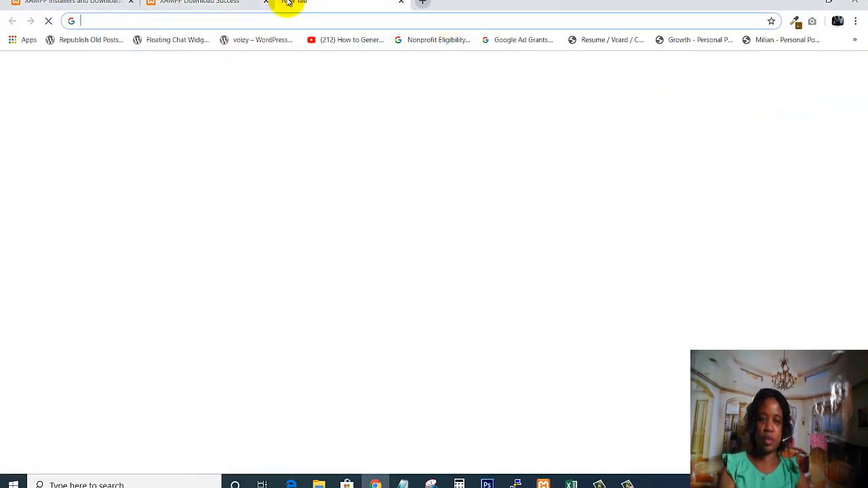
{"action": "type", "text": "lo"}
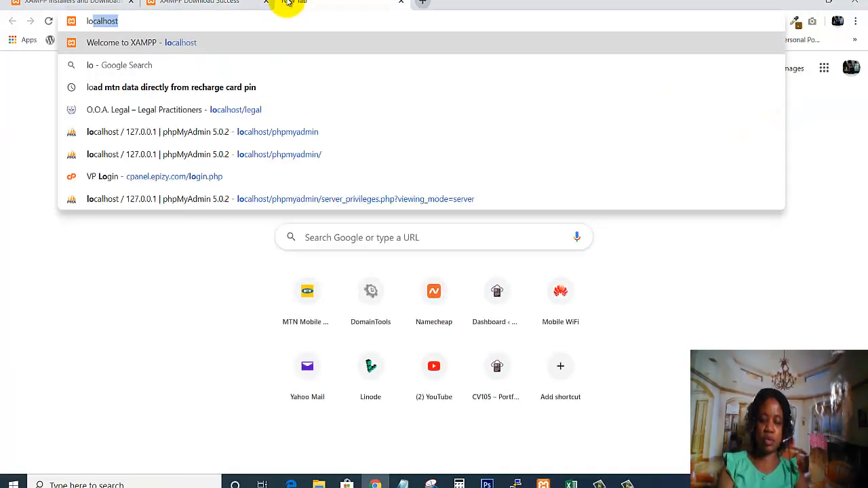
{"action": "type", "text": "calhost"}
{"action": "key", "text": "Return"}
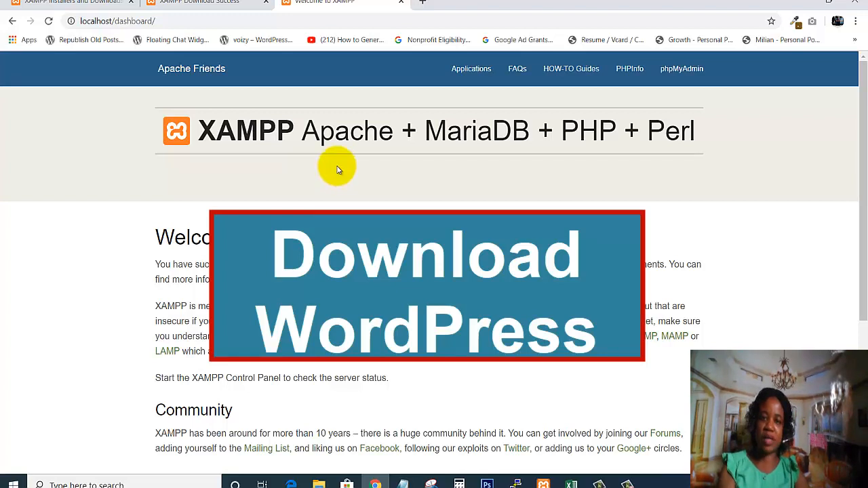
Open wordpress.org in a new browser tab and download WordPress 5.4.1 from its download page.
{"action": "left_click", "coordinate": [421, 3]}
{"action": "type", "text": "wo"}
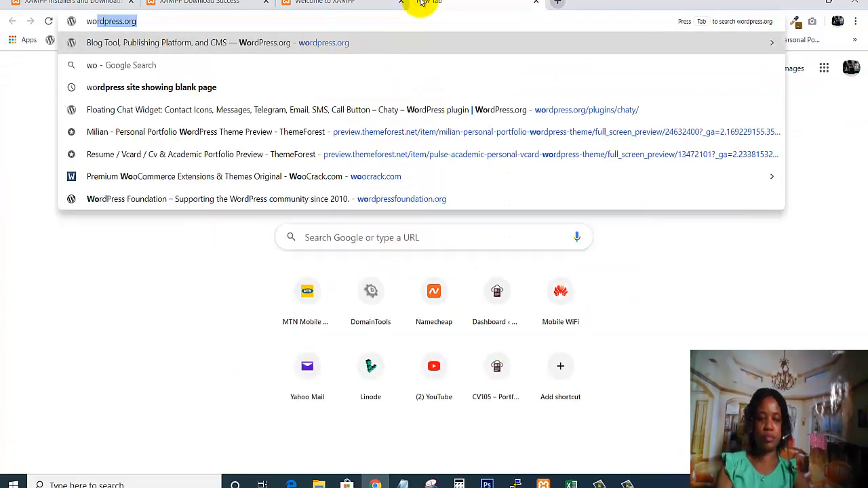
{"action": "key", "text": "Return"}
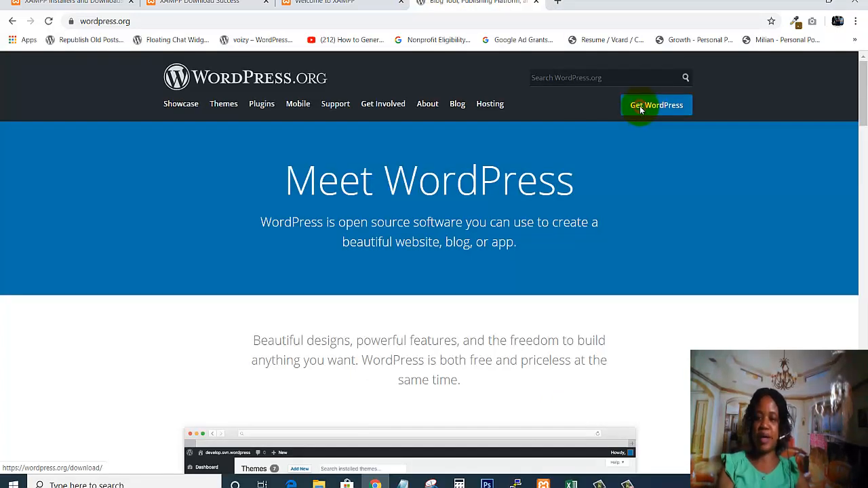
{"action": "left_click", "coordinate": [639, 106]}
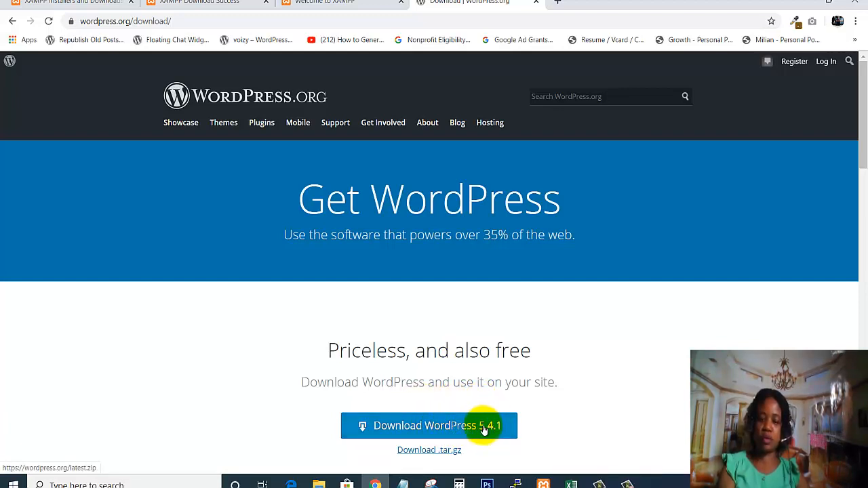
{"action": "left_click", "coordinate": [439, 425]}
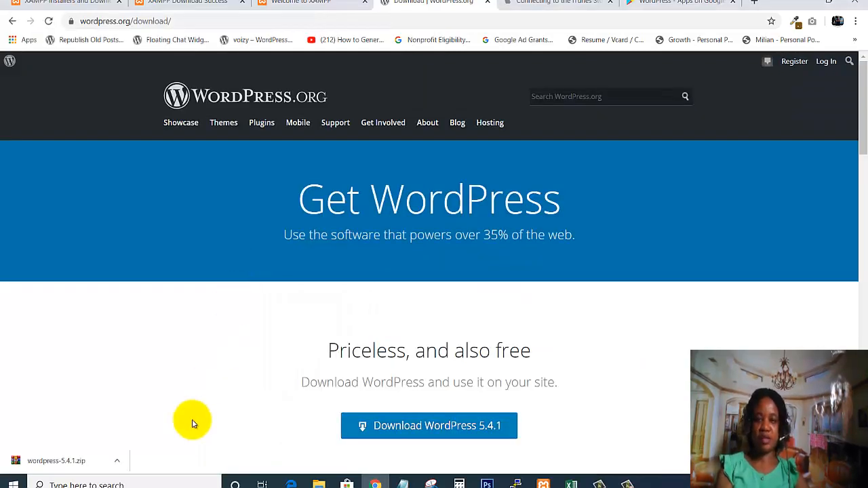
Show the downloaded wordpress-5.4.1.zip in its folder and extract it into a wordpress-5.4.1 folder in Downloads.
{"action": "left_click", "coordinate": [117, 462]}
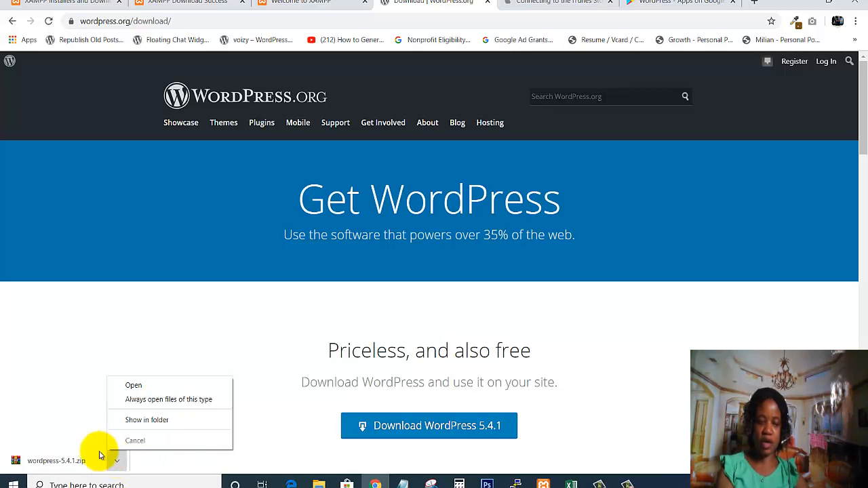
{"action": "left_click", "coordinate": [155, 419]}
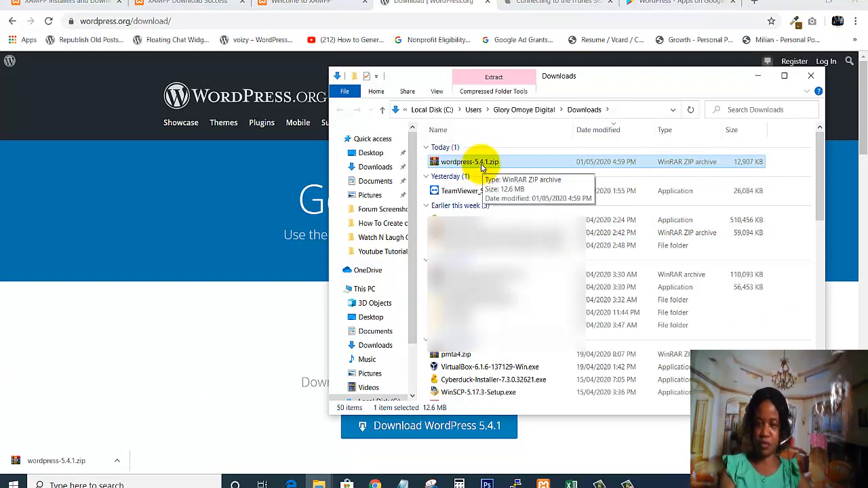
{"action": "right_click", "coordinate": [481, 164]}
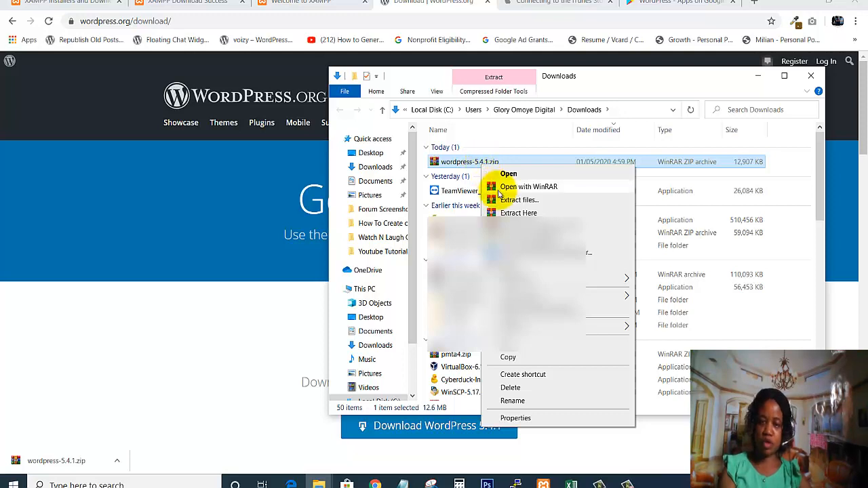
{"action": "left_click", "coordinate": [508, 200]}
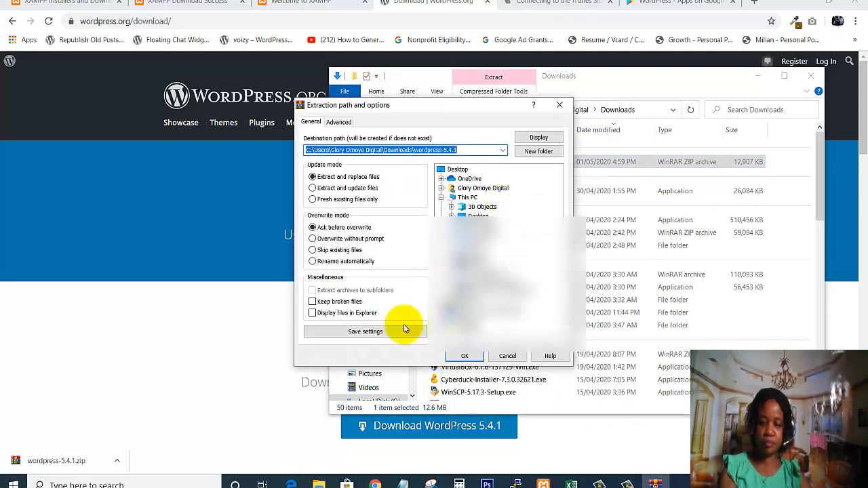
{"action": "left_click", "coordinate": [461, 356]}
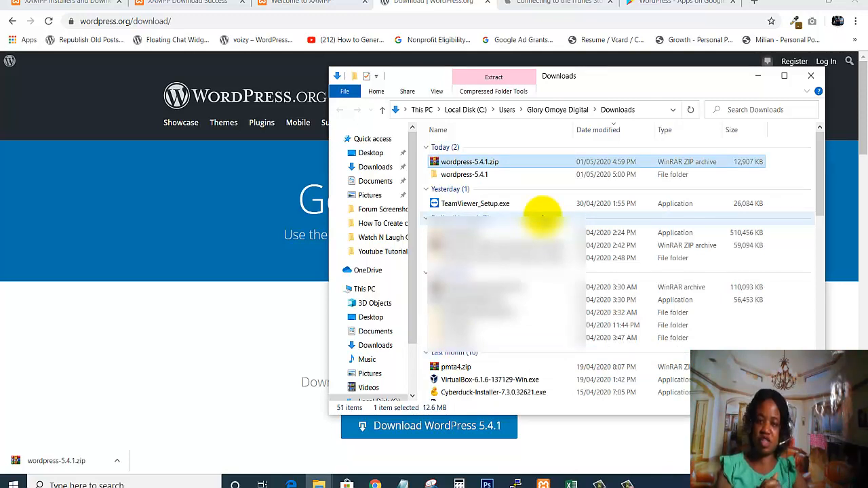
Copy the wordpress folder from inside the extracted wordpress-5.4.1 folder.
{"action": "double_click", "coordinate": [453, 175]}
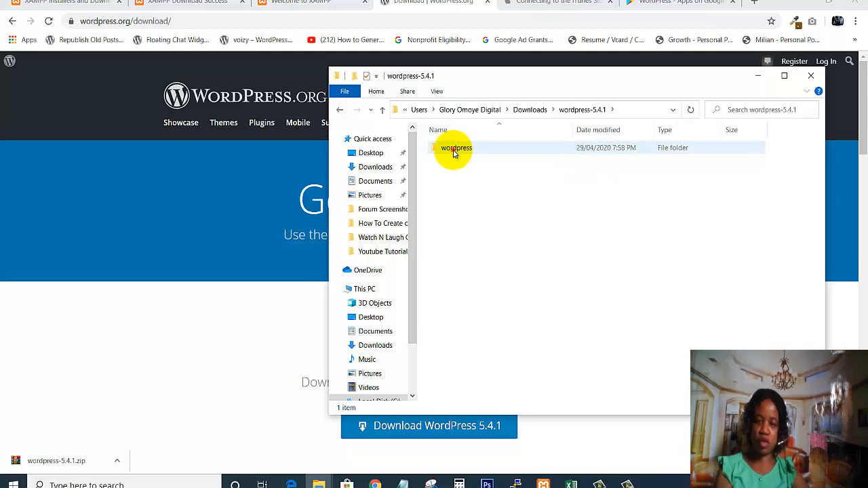
{"action": "left_click", "coordinate": [454, 152]}
{"action": "right_click", "coordinate": [454, 152]}
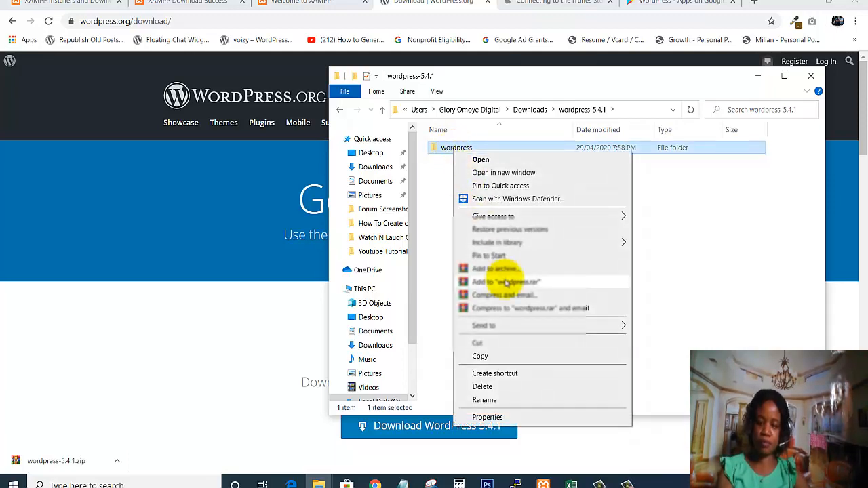
{"action": "left_click", "coordinate": [478, 356]}
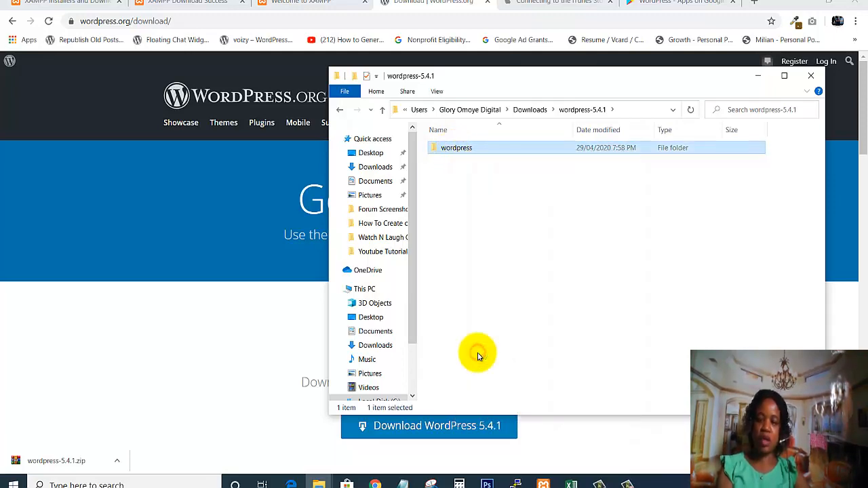
Paste the copied wordpress folder into the htdocs folder of xampp on Local Disk (C:).
{"action": "left_click", "coordinate": [363, 290]}
{"action": "left_click", "coordinate": [512, 301]}
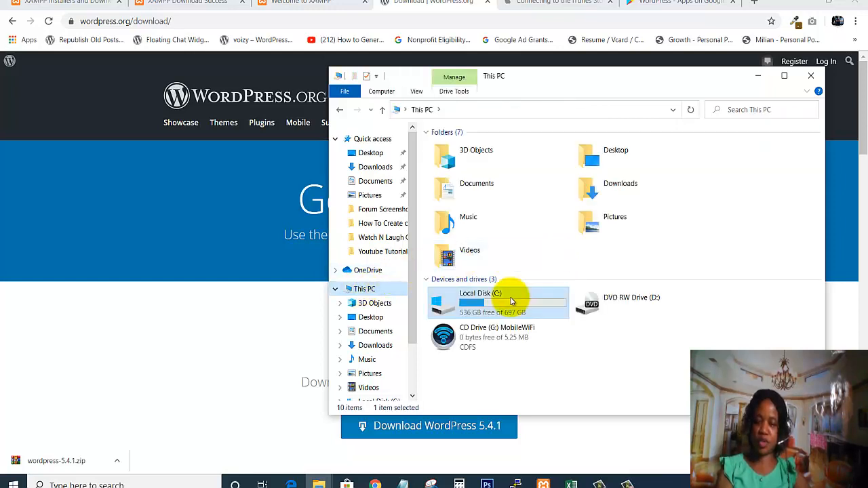
{"action": "double_click", "coordinate": [466, 304]}
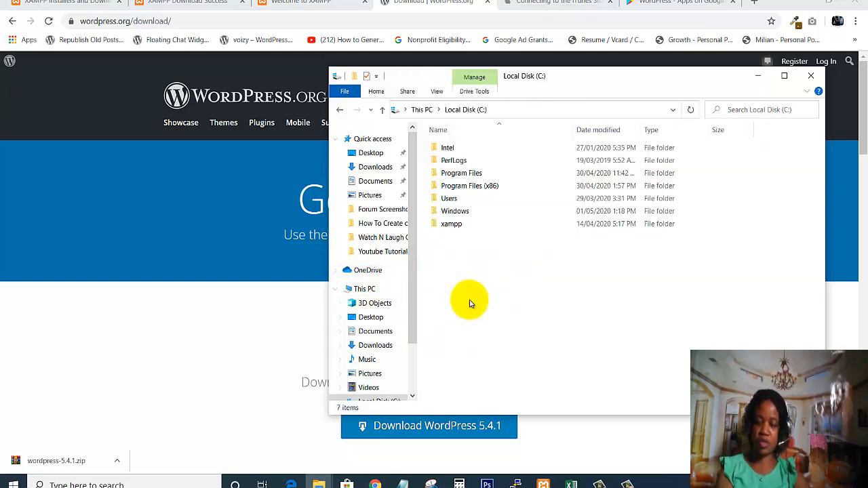
{"action": "double_click", "coordinate": [447, 228]}
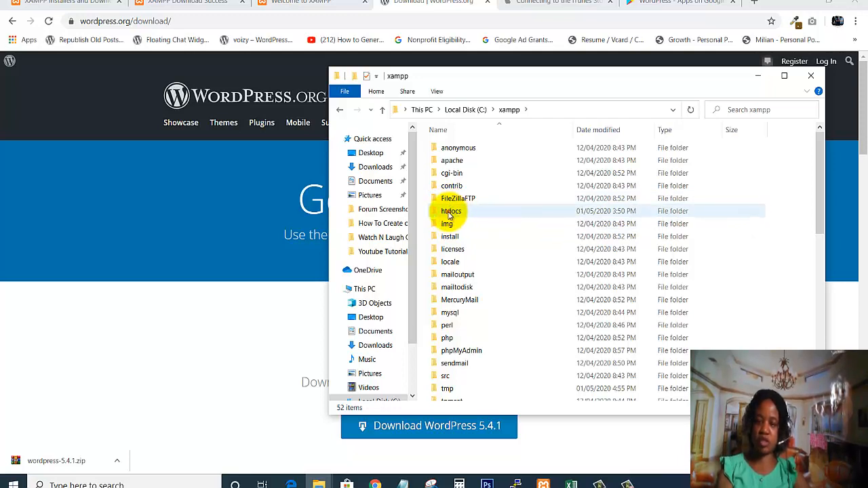
{"action": "double_click", "coordinate": [449, 212]}
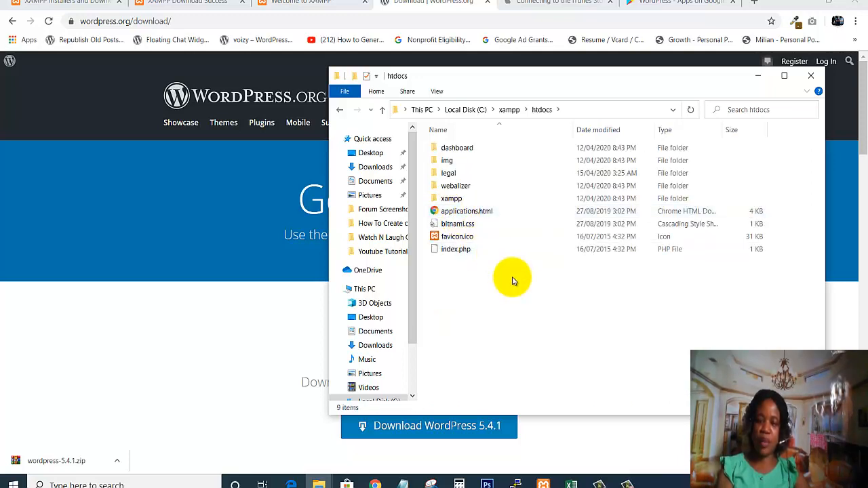
{"action": "right_click", "coordinate": [512, 280]}
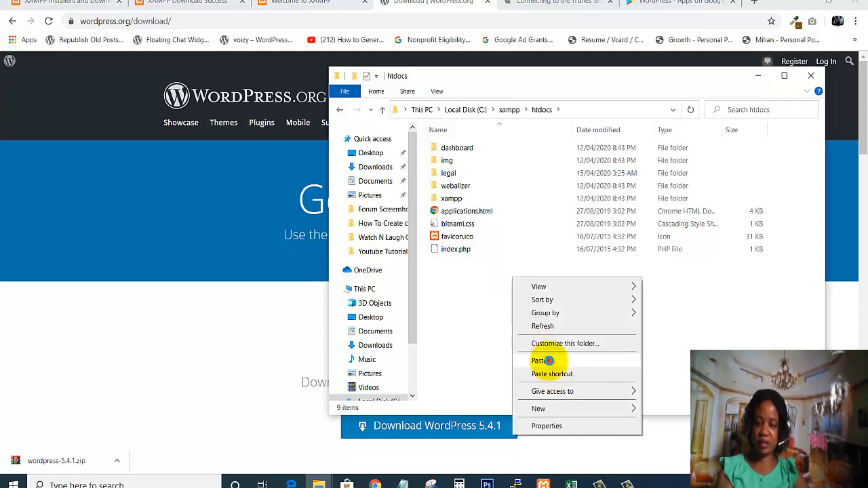
{"action": "left_click", "coordinate": [540, 360]}
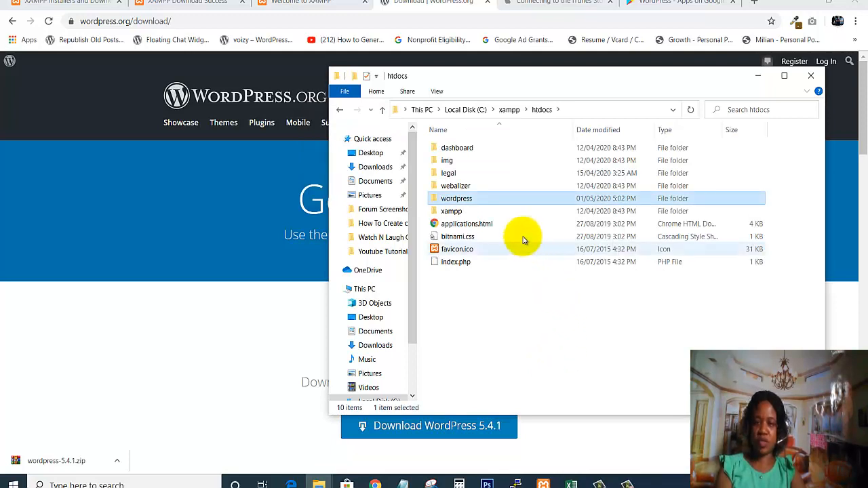
Rename the pasted wordpress folder in htdocs as site1.
{"action": "left_click", "coordinate": [465, 203]}
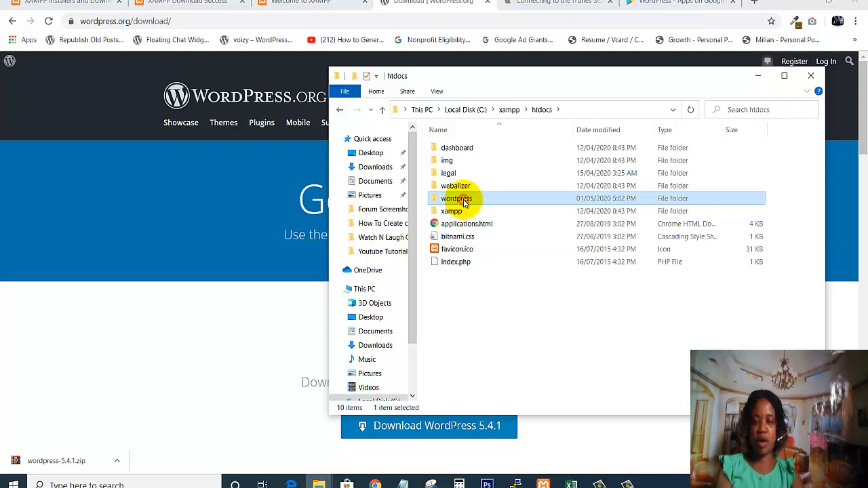
{"action": "type", "text": "site1"}
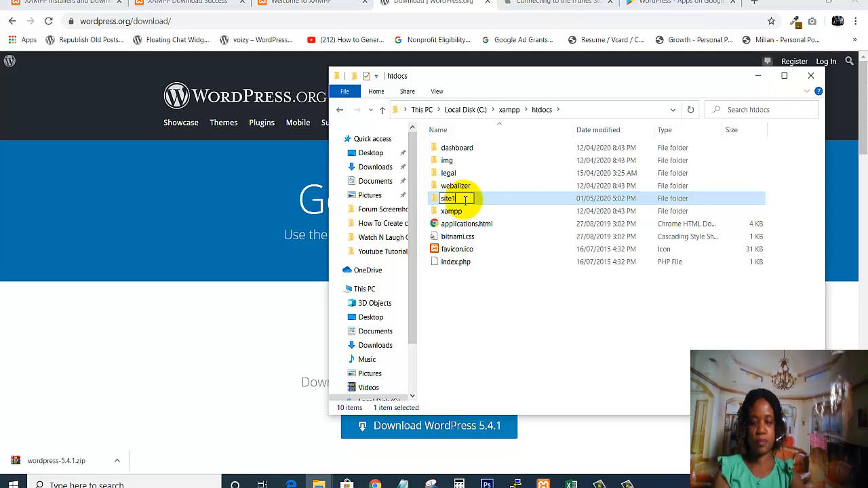
{"action": "key", "text": "Return"}
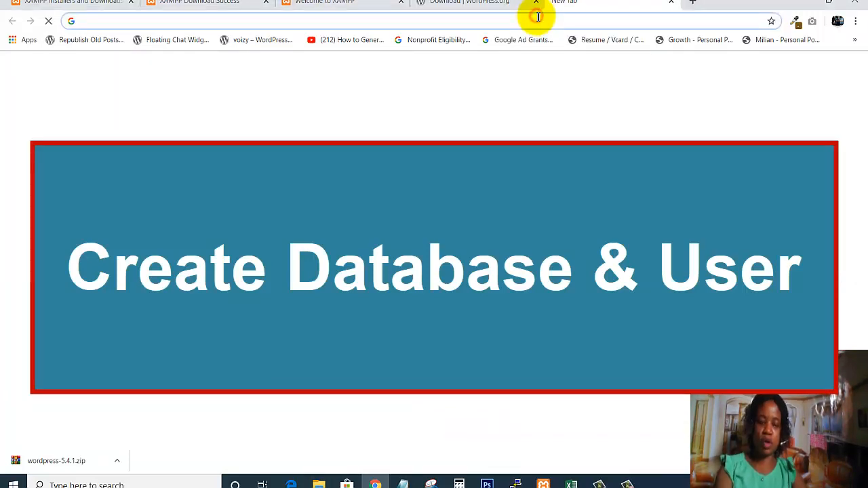
Switch to Chrome and load localhost/phpmyadmin in a new browser tab.
{"action": "type", "text": "lo"}
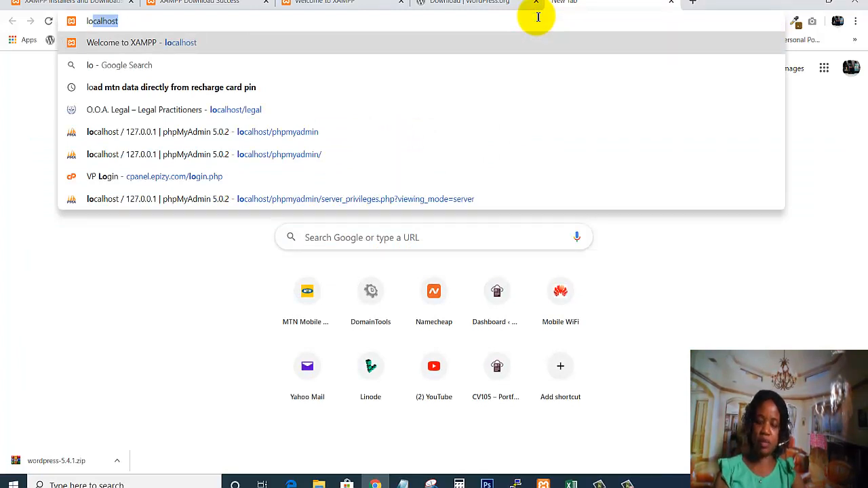
{"action": "type", "text": "calhost"}
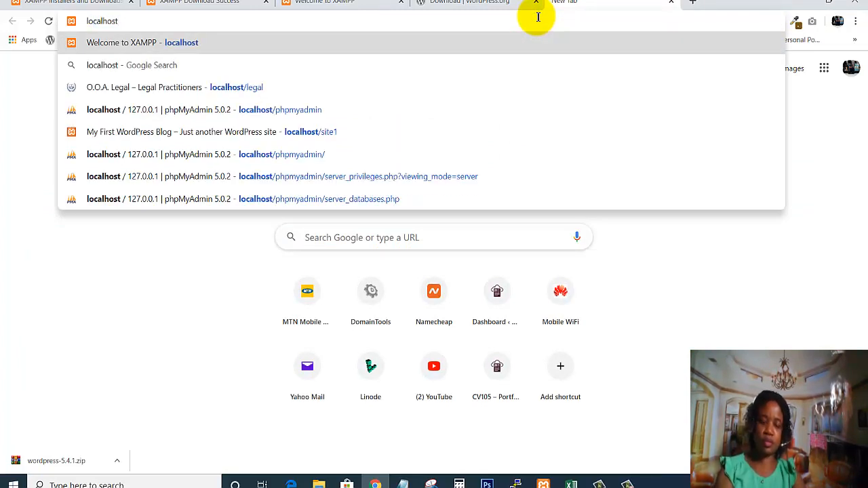
{"action": "type", "text": "/p"}
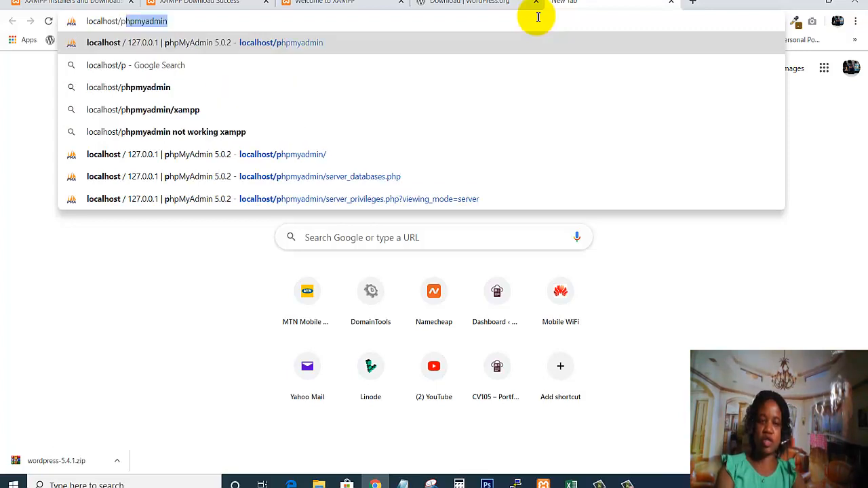
{"action": "key", "text": "Right"}
{"action": "type", "text": "/"}
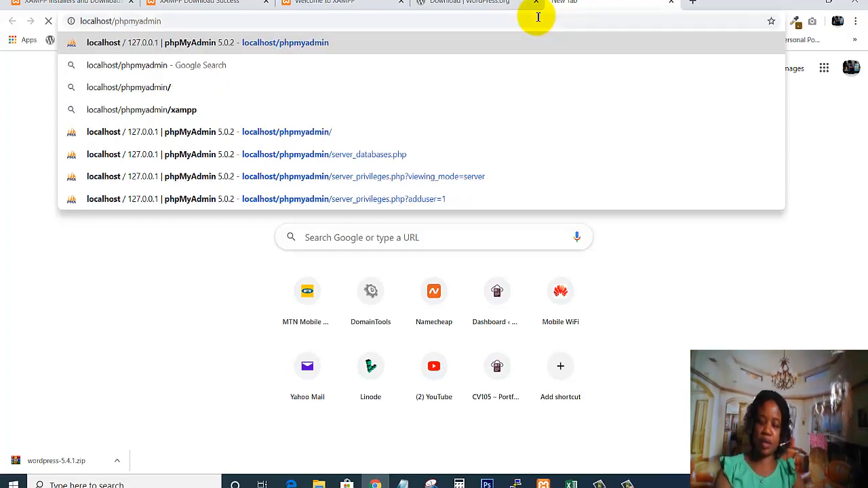
{"action": "key", "text": "Return"}
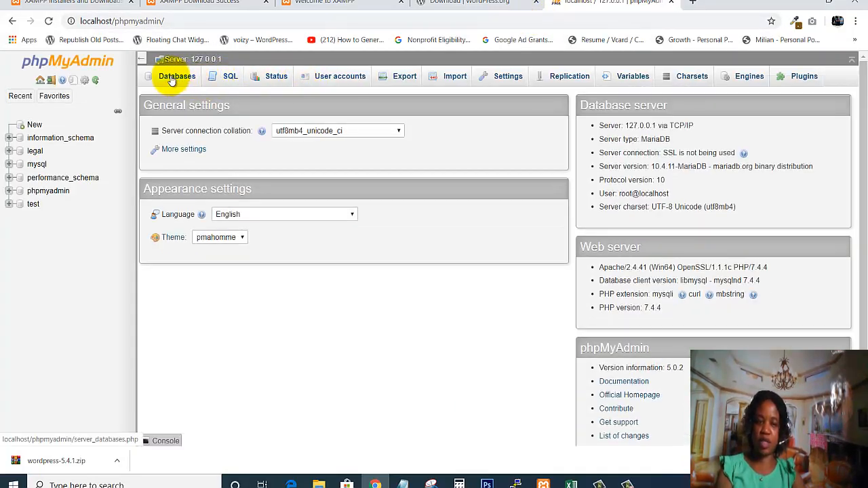
Create a database named site1, picking the generic Collation entry as its collation option.
{"action": "left_click", "coordinate": [172, 79]}
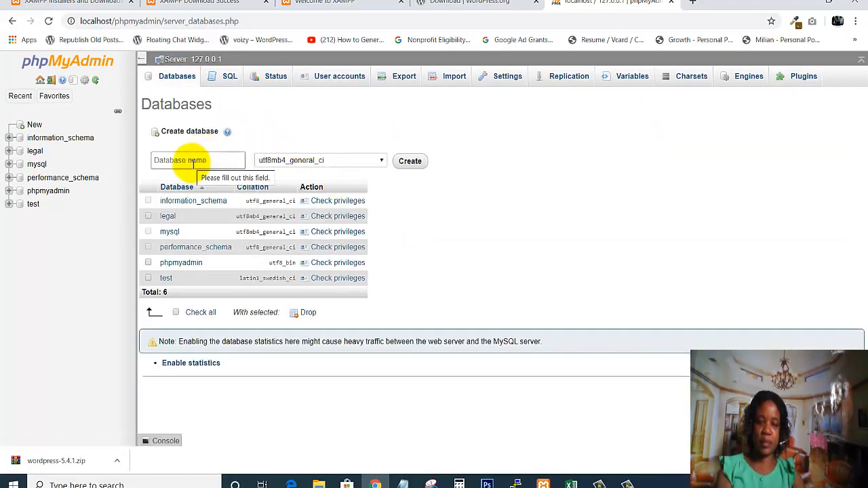
{"action": "left_click", "coordinate": [192, 161]}
{"action": "type", "text": "s"}
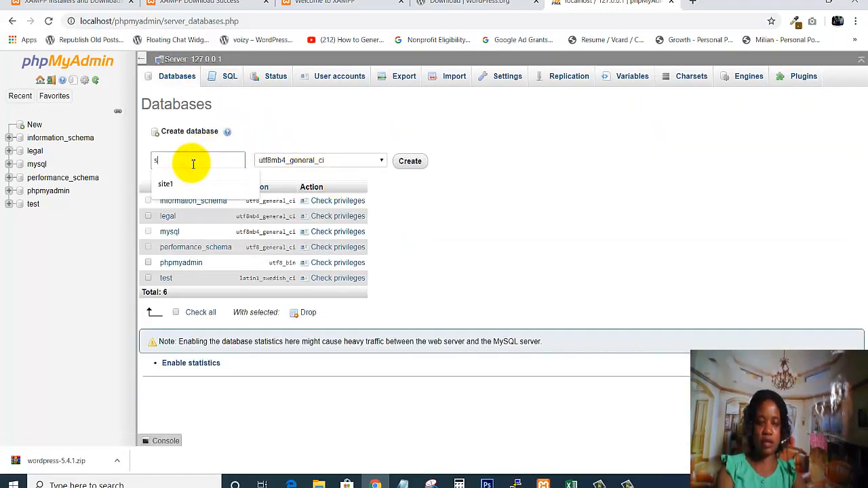
{"action": "type", "text": "ite"}
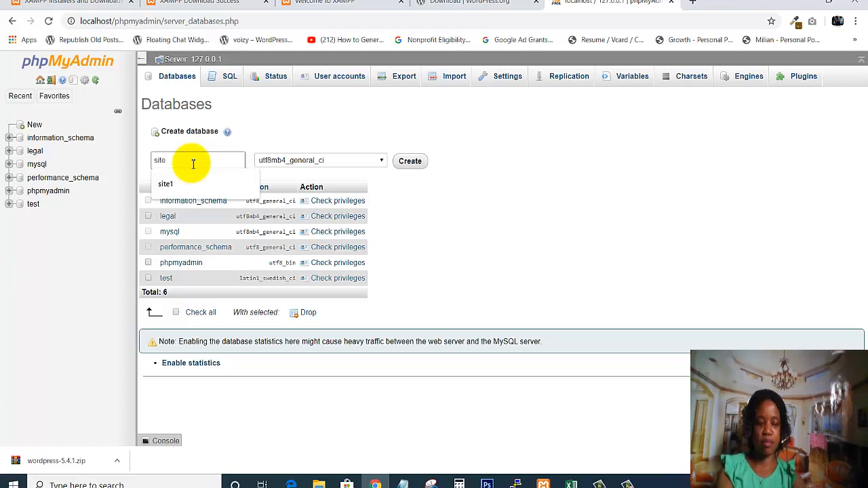
{"action": "type", "text": "1"}
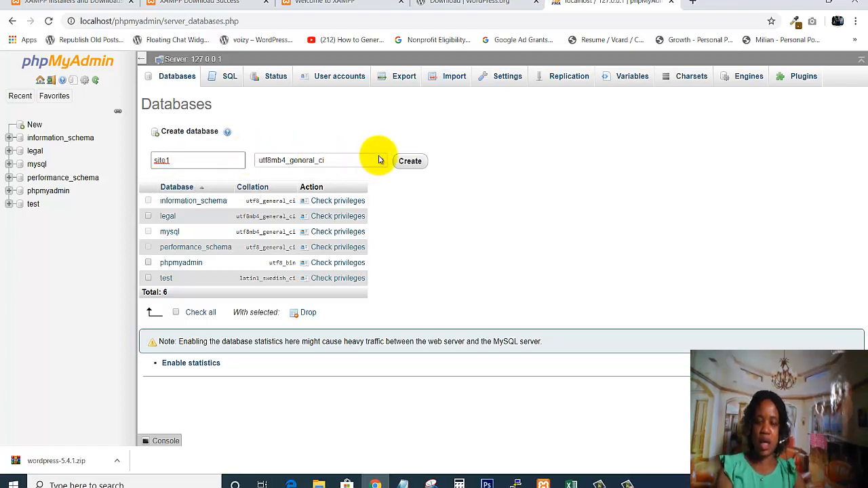
{"action": "left_click", "coordinate": [380, 163]}
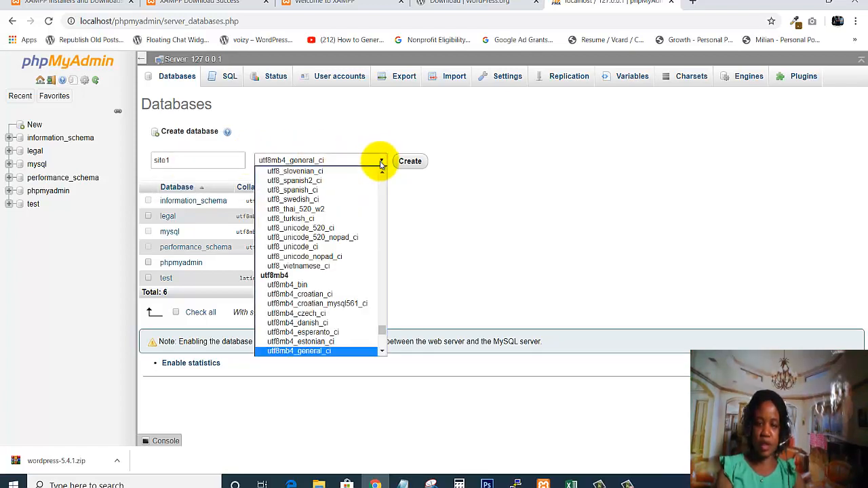
{"action": "left_click_drag", "start_coordinate": [382, 330], "coordinate": [385, 162]}
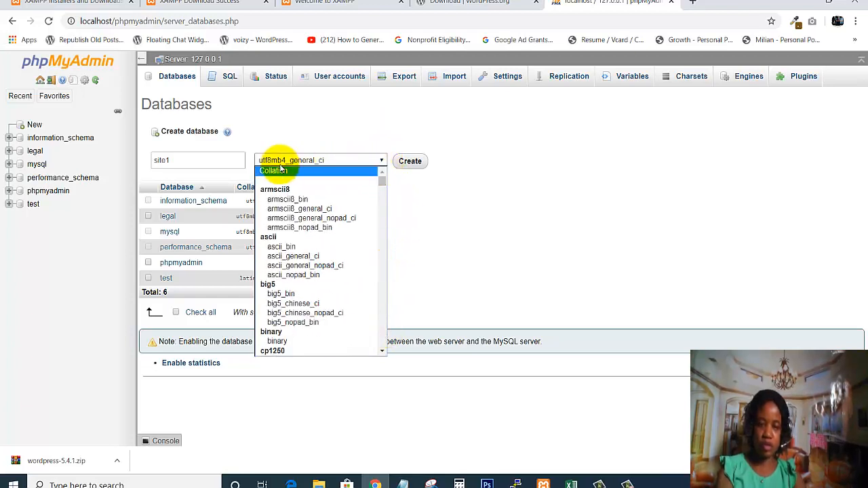
{"action": "left_click", "coordinate": [278, 173]}
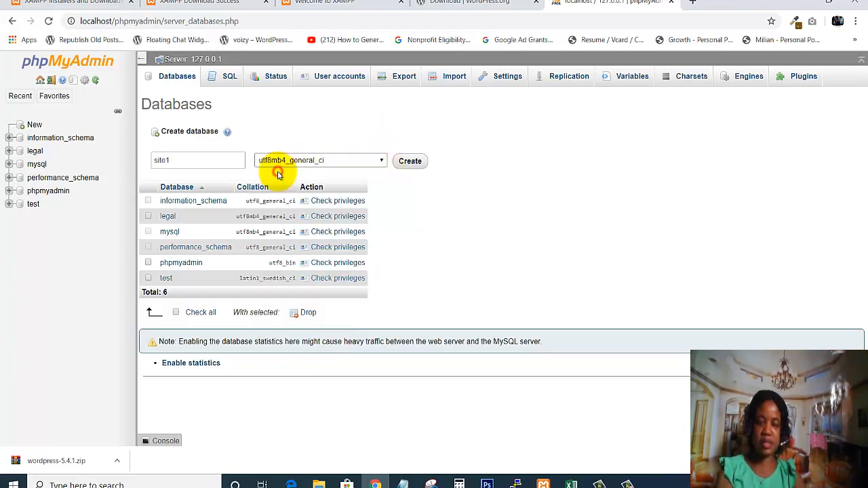
{"action": "left_click", "coordinate": [410, 163]}
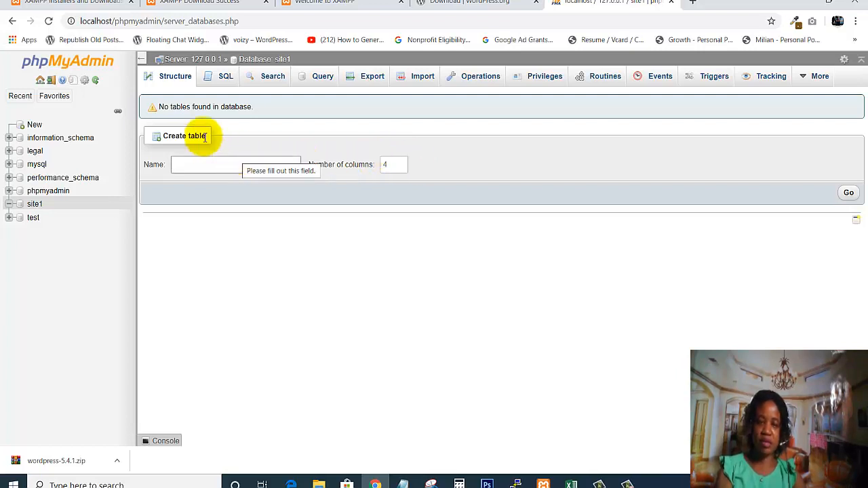
Start a new phpMyAdmin user account from the server's home page and enter site1 as its user name.
{"action": "left_click", "coordinate": [41, 65]}
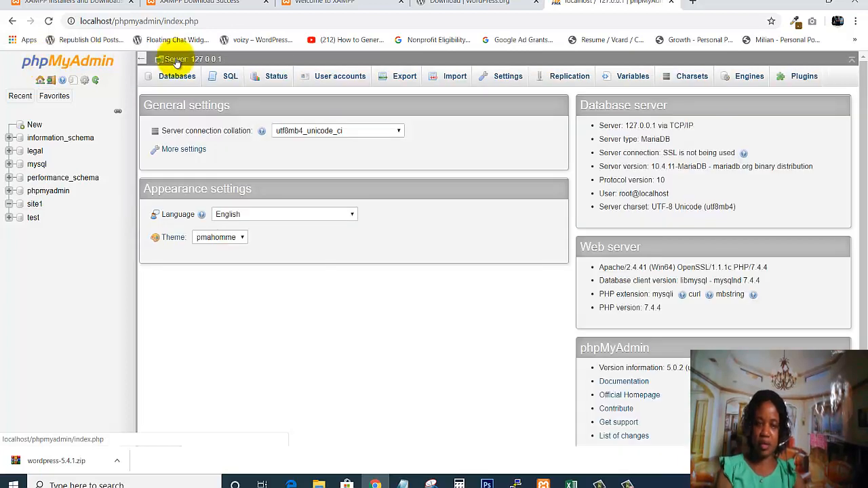
{"action": "left_click", "coordinate": [337, 83]}
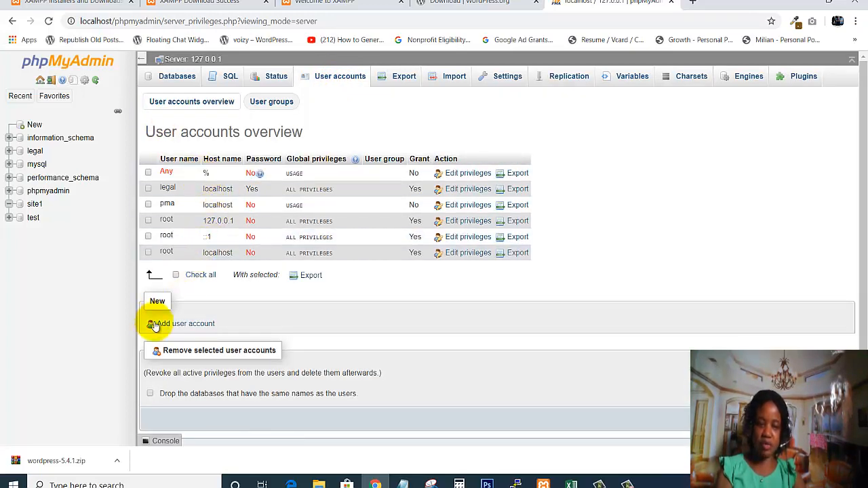
{"action": "left_click", "coordinate": [178, 325]}
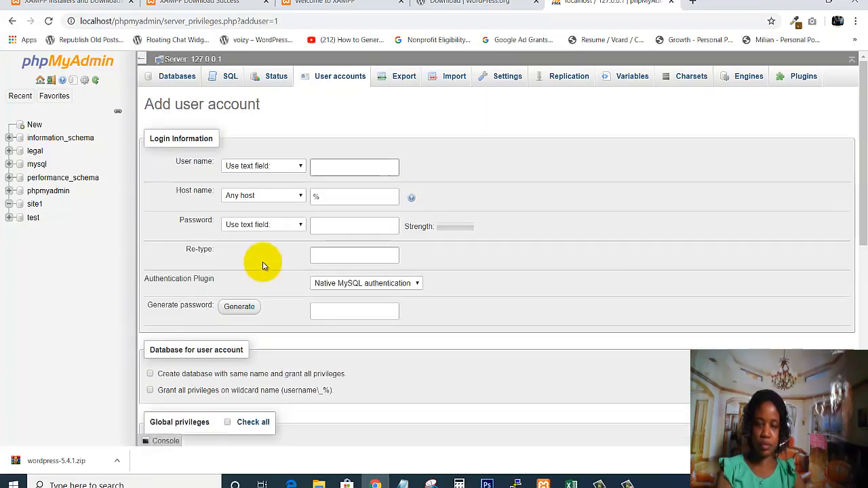
{"action": "left_click", "coordinate": [342, 175]}
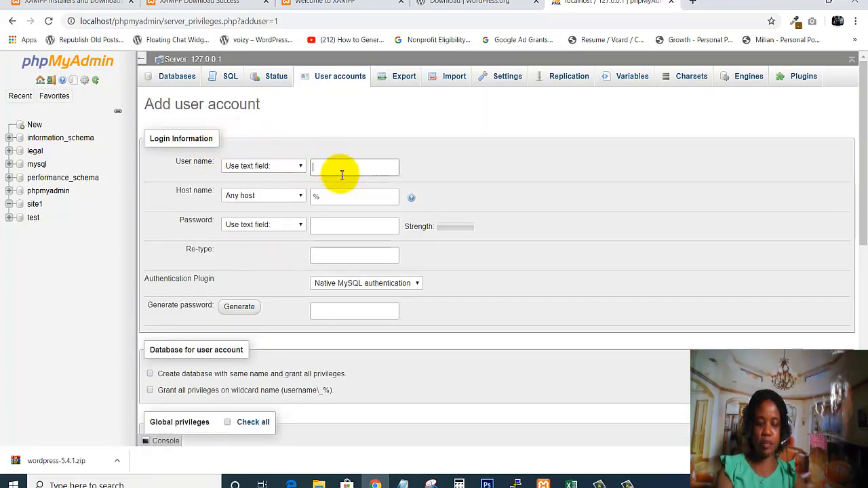
{"action": "type", "text": "site"}
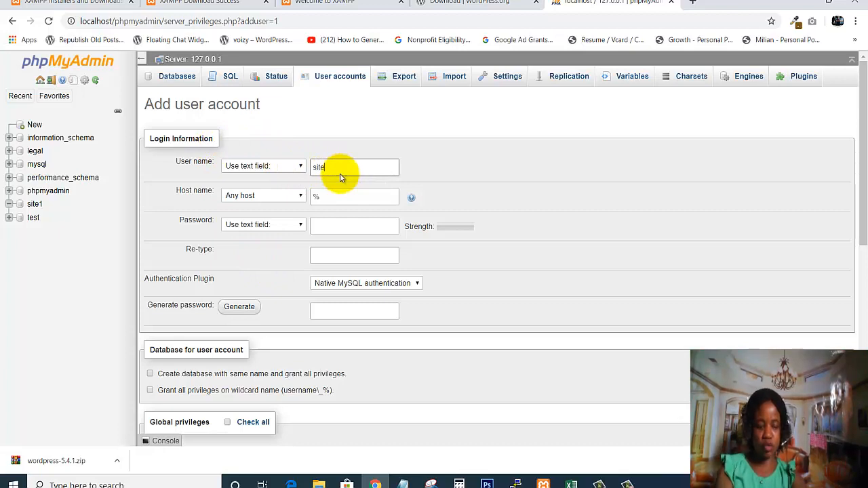
{"action": "type", "text": "1"}
{"action": "key", "text": "F1"}
{"action": "left_click", "coordinate": [553, 3]}
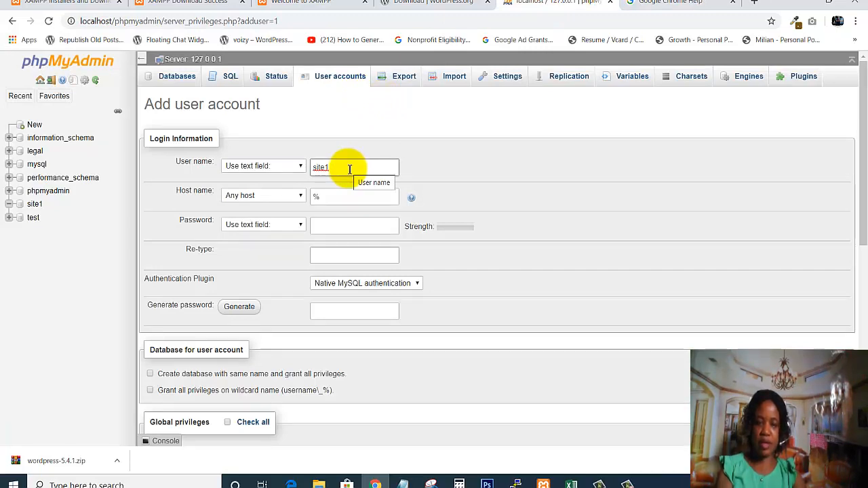
Set the new account's host name to Local and enter and re-type the account password.
{"action": "left_click", "coordinate": [272, 197]}
{"action": "left_click", "coordinate": [258, 215]}
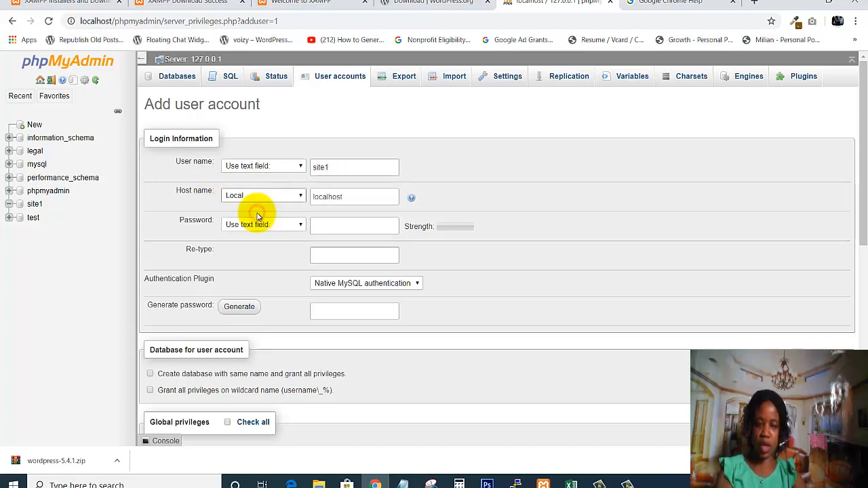
{"action": "left_click", "coordinate": [351, 231]}
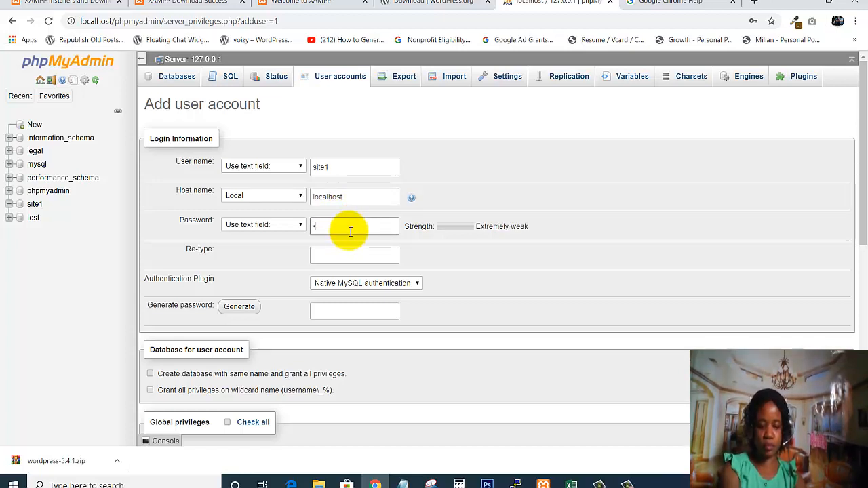
{"action": "type", "text": "••••"}
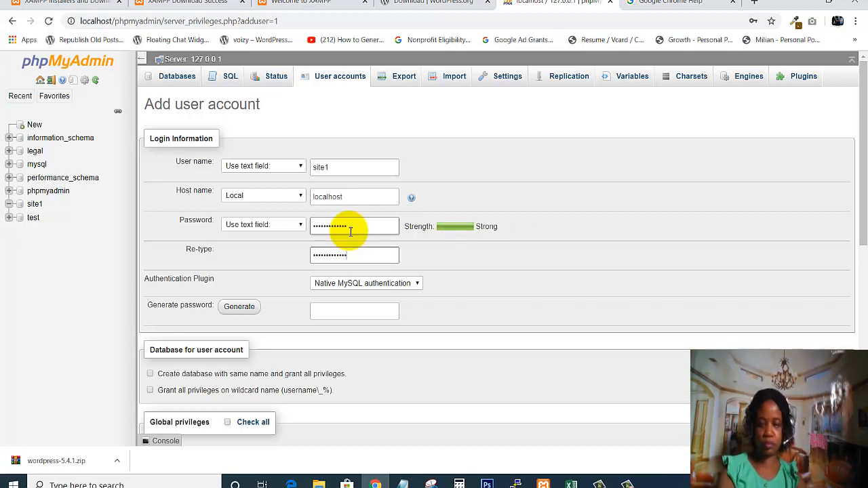
Grant all global privileges to the new user account and create it.
{"action": "left_click_drag", "start_coordinate": [865, 182], "coordinate": [865, 273]}
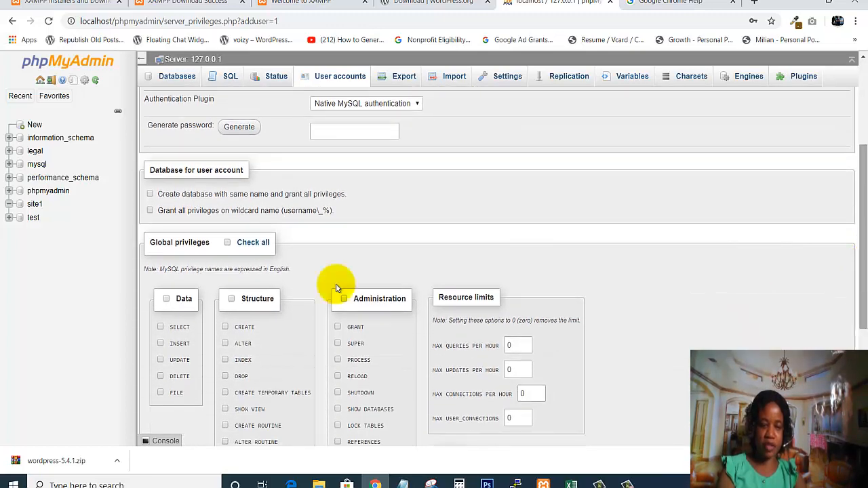
{"action": "left_click", "coordinate": [227, 243]}
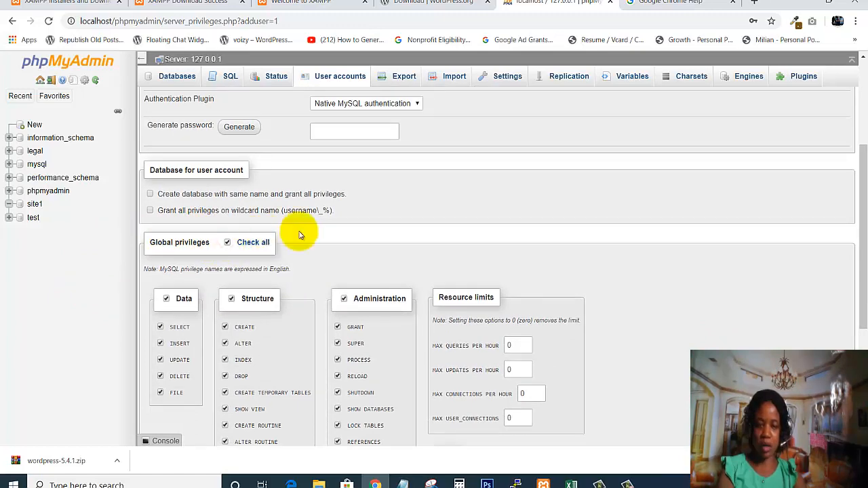
{"action": "scroll", "coordinate": [865, 290], "scroll_direction": "down", "scroll_amount": 3}
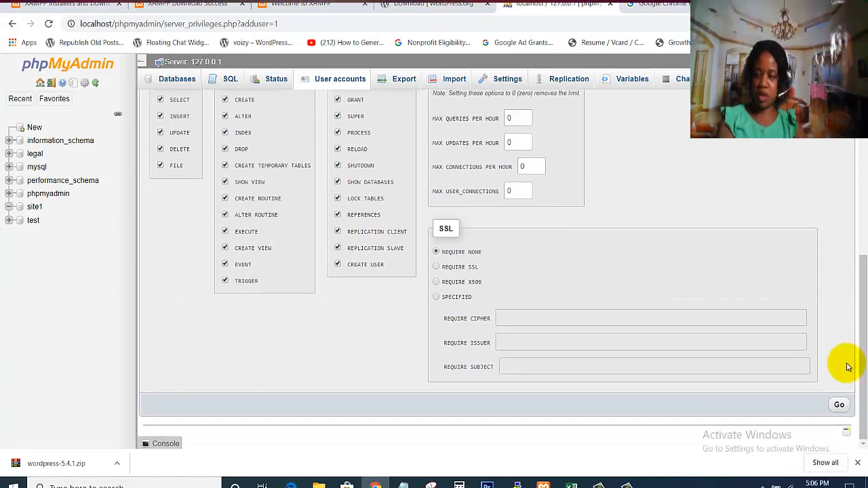
{"action": "left_click", "coordinate": [837, 405]}
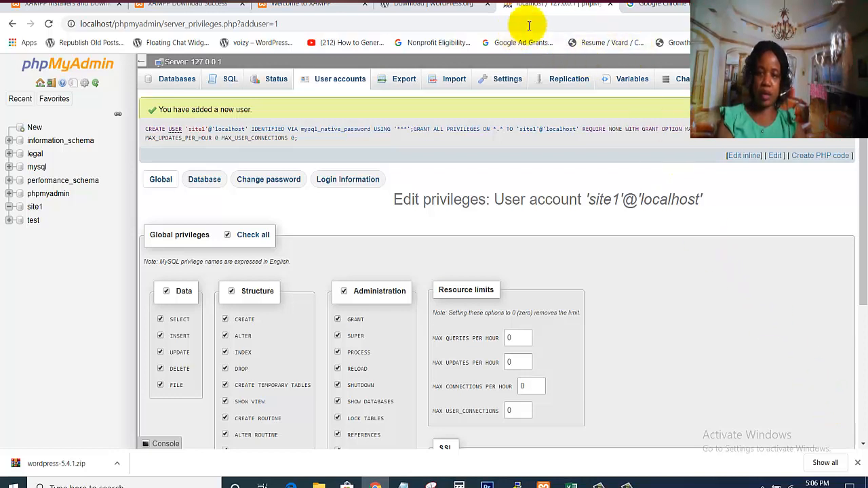
Close the phpMyAdmin and Google Chrome Help browser tabs.
{"action": "left_click", "coordinate": [621, 5]}
{"action": "left_click", "coordinate": [546, 4]}
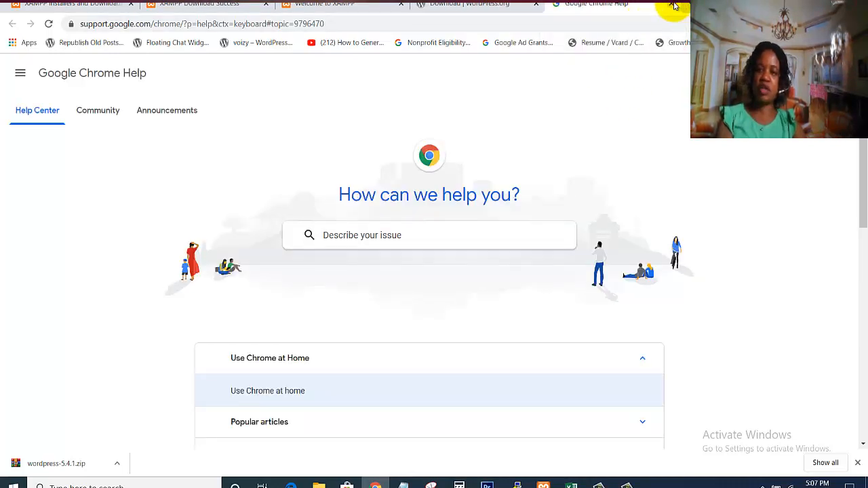
{"action": "left_click", "coordinate": [672, 5]}
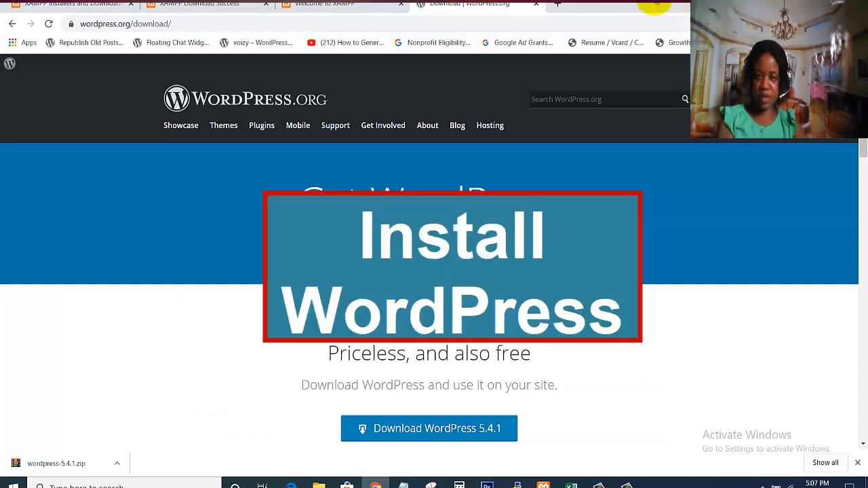
Open localhost/site1 in a new browser tab to launch the WordPress setup.
{"action": "left_click", "coordinate": [556, 5]}
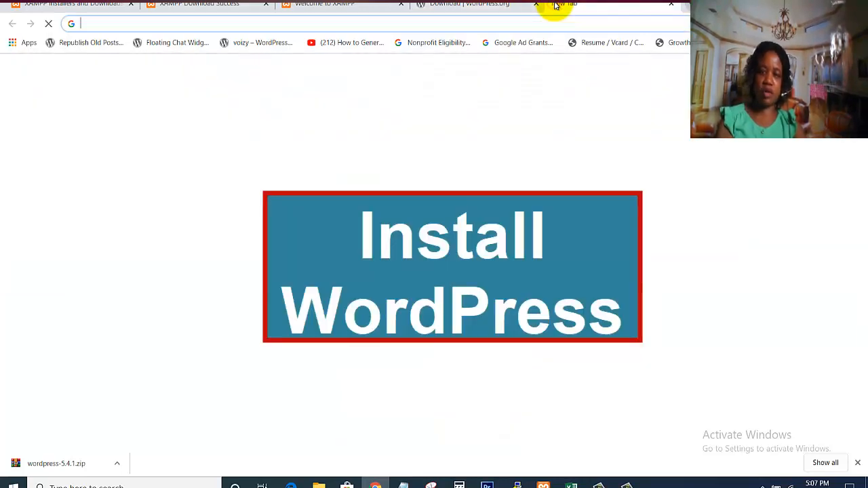
{"action": "type", "text": "localhost"}
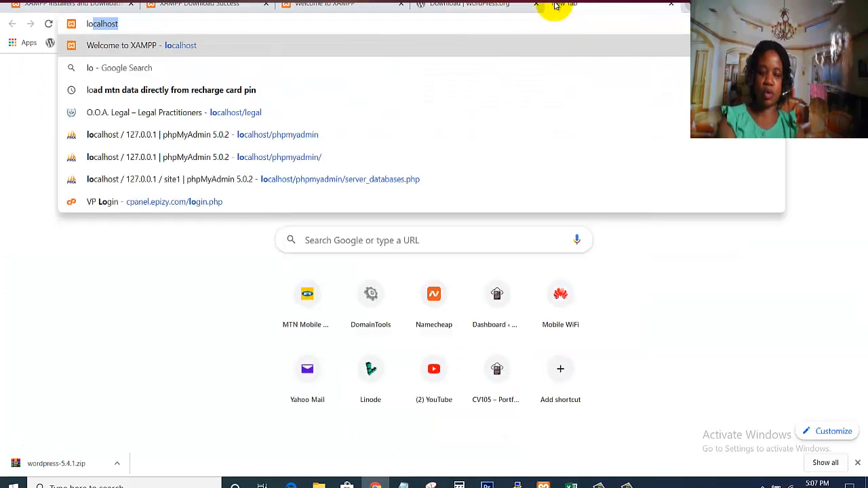
{"action": "key", "text": "Right"}
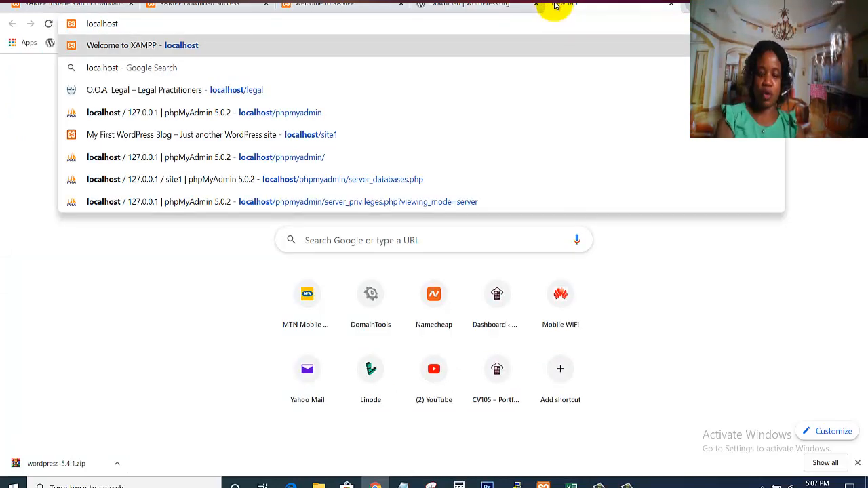
{"action": "type", "text": "/"}
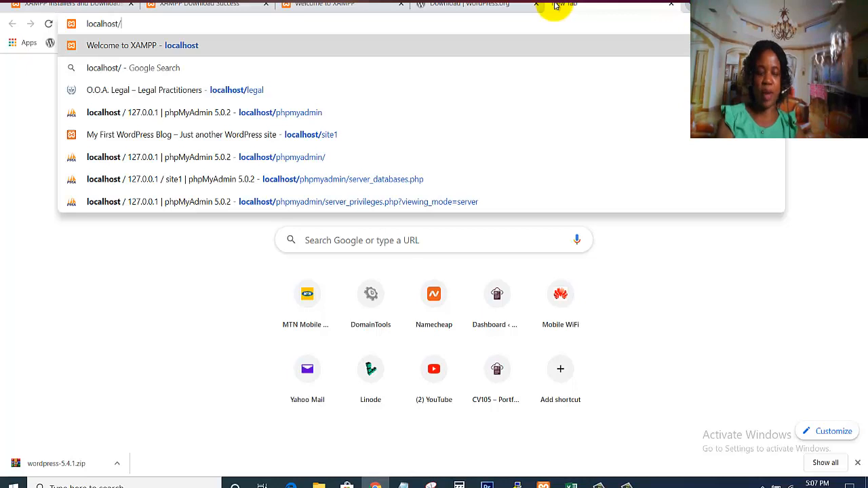
{"action": "type", "text": "s"}
{"action": "key", "text": "Right"}
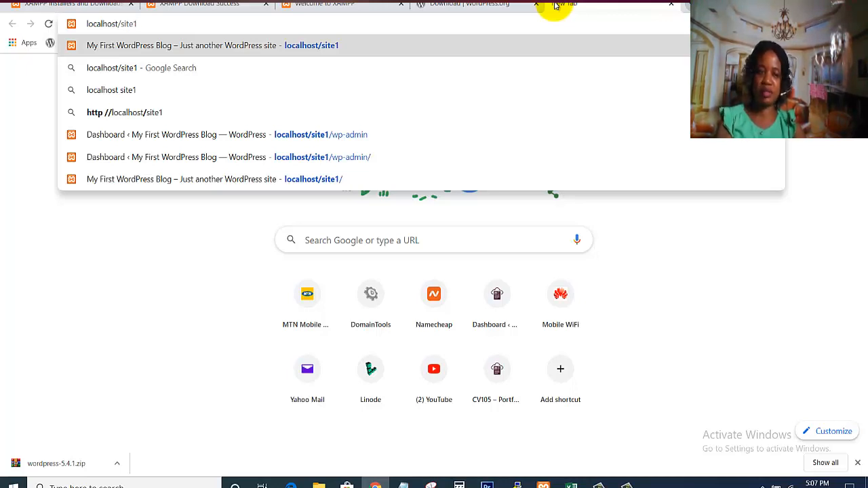
{"action": "key", "text": "Return"}
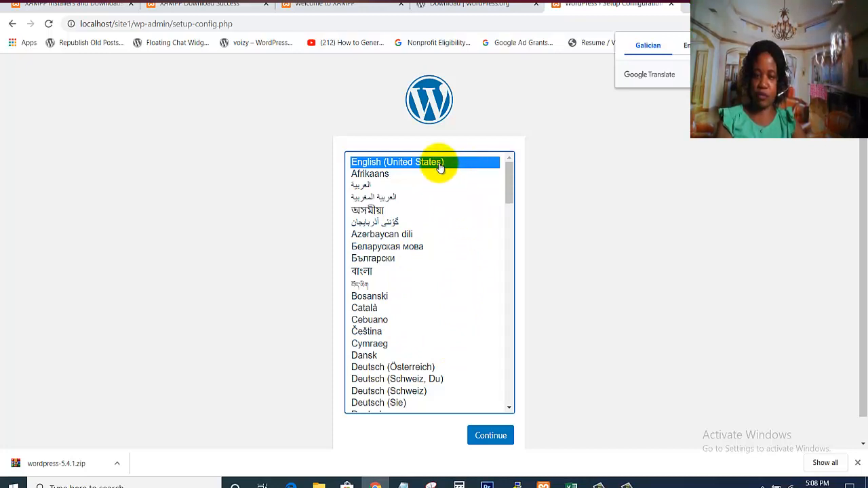
Continue the setup in English (United States) and enter site1 as both the database name and the username.
{"action": "left_click", "coordinate": [491, 435]}
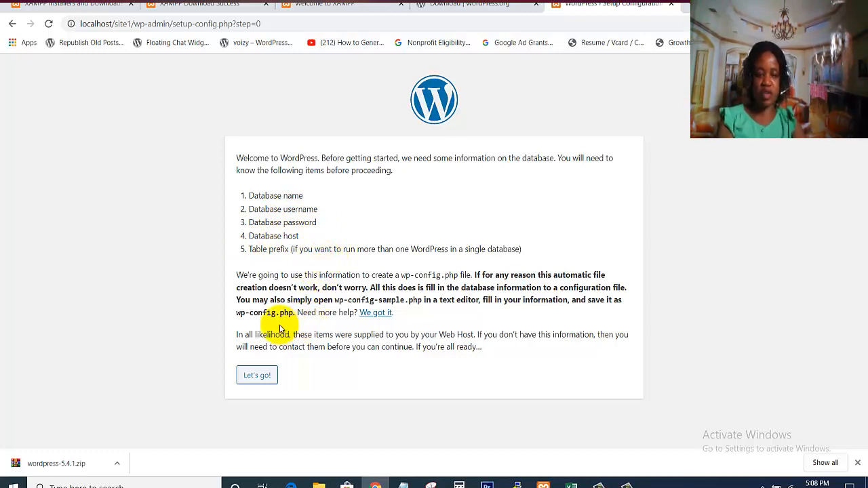
{"action": "left_click", "coordinate": [255, 379]}
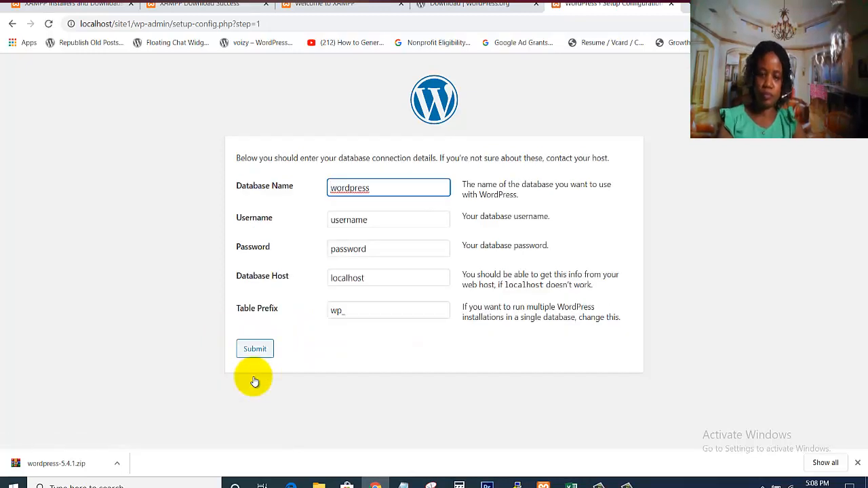
{"action": "double_click", "coordinate": [408, 191]}
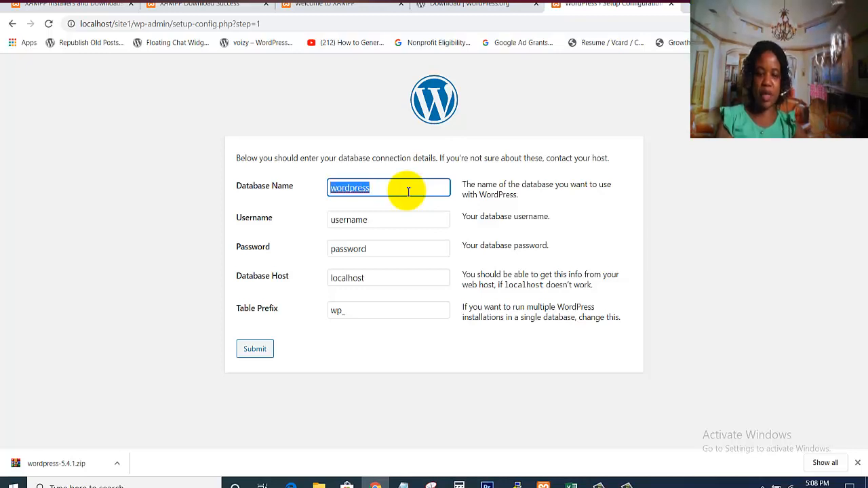
{"action": "type", "text": "site1"}
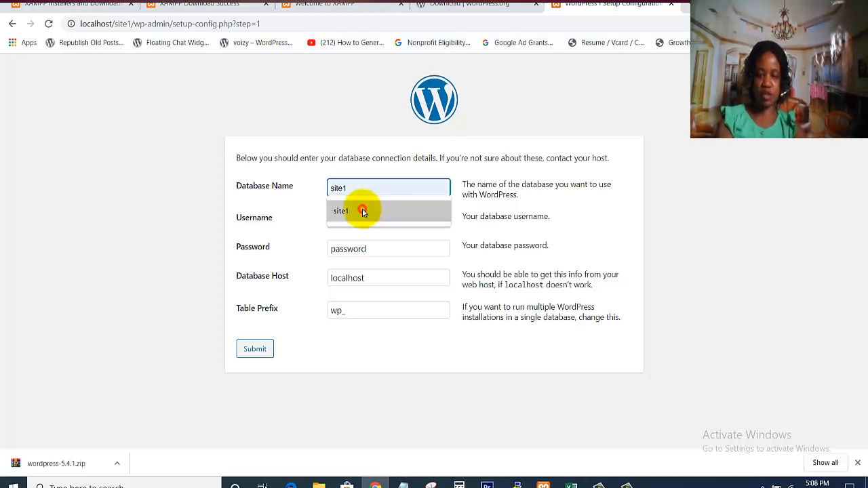
{"action": "left_click", "coordinate": [362, 210]}
{"action": "double_click", "coordinate": [362, 219]}
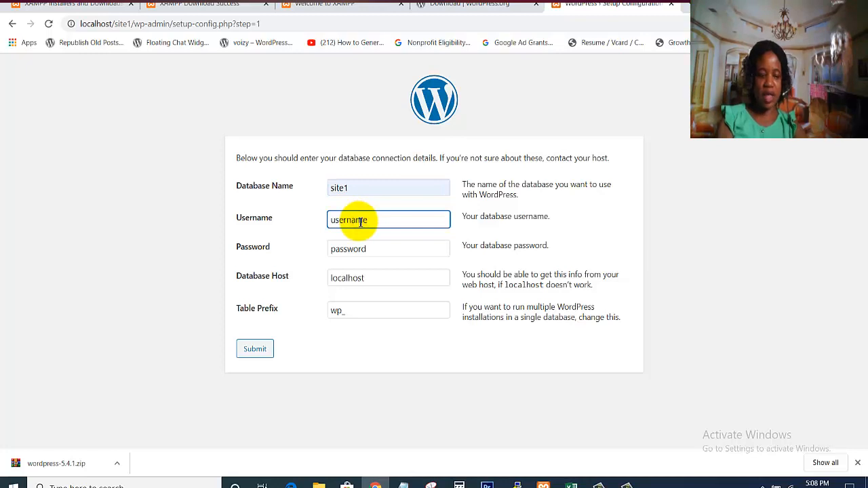
{"action": "type", "text": "site"}
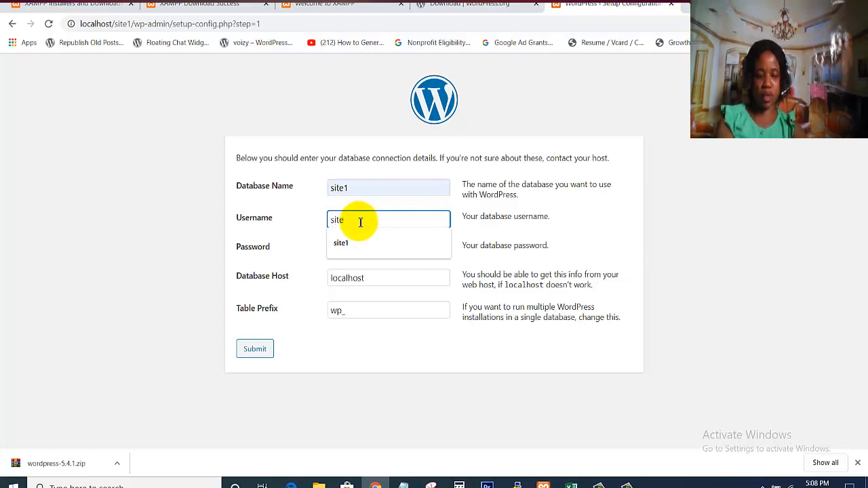
{"action": "type", "text": "1"}
Enter the database password, submit the connection details and run the WordPress installation.
{"action": "left_click", "coordinate": [378, 251]}
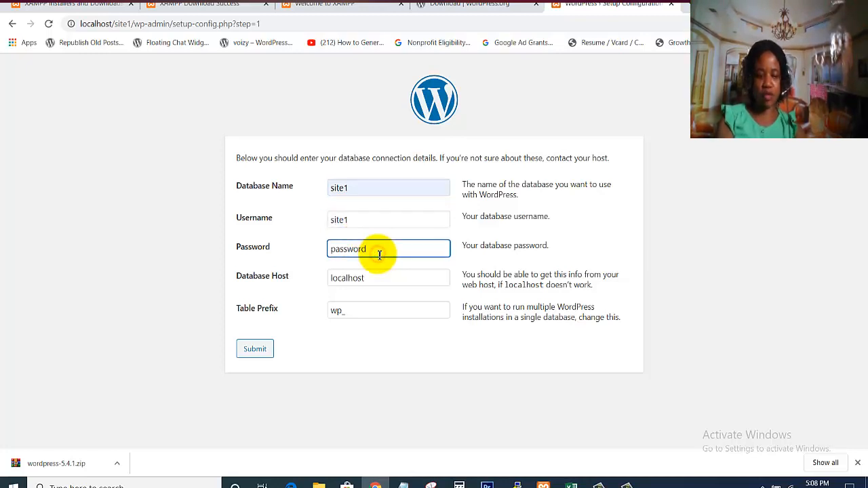
{"action": "double_click", "coordinate": [379, 254]}
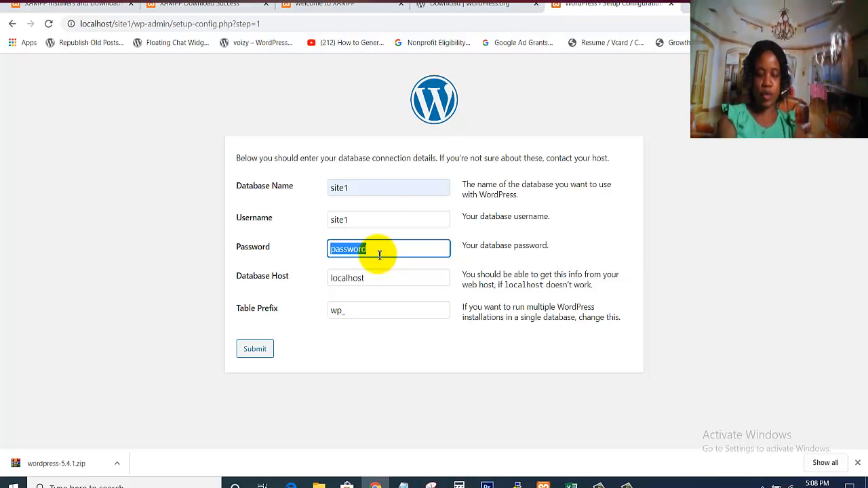
{"action": "key", "text": "BackSpace"}
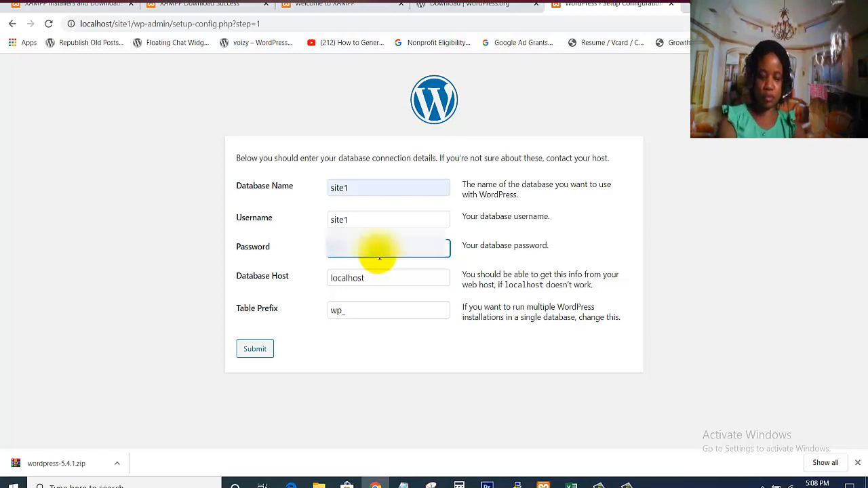
{"action": "type", "text": "***"}
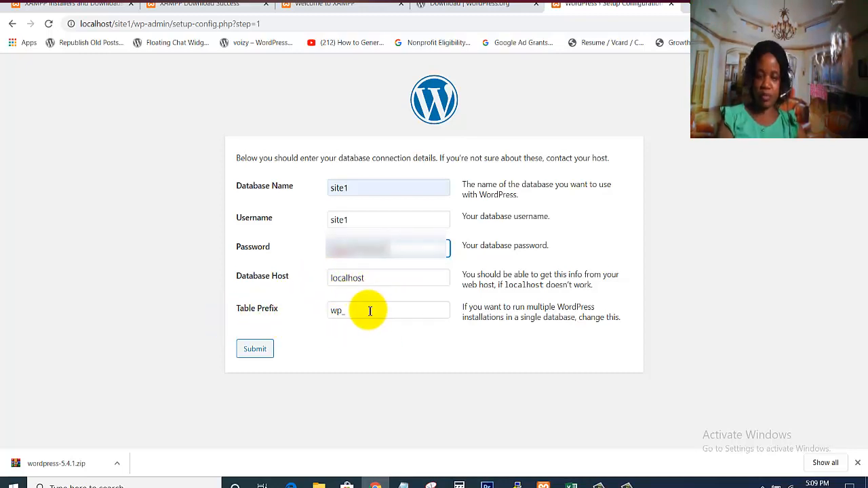
{"action": "left_click", "coordinate": [248, 355]}
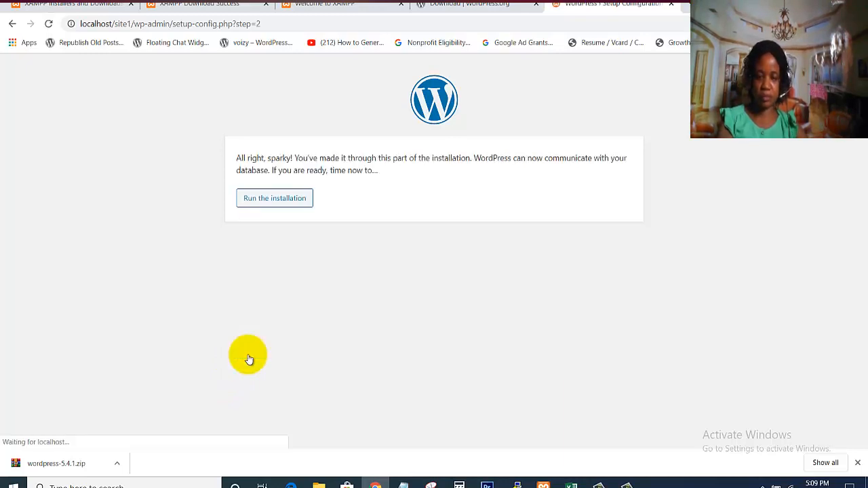
{"action": "left_click", "coordinate": [277, 204]}
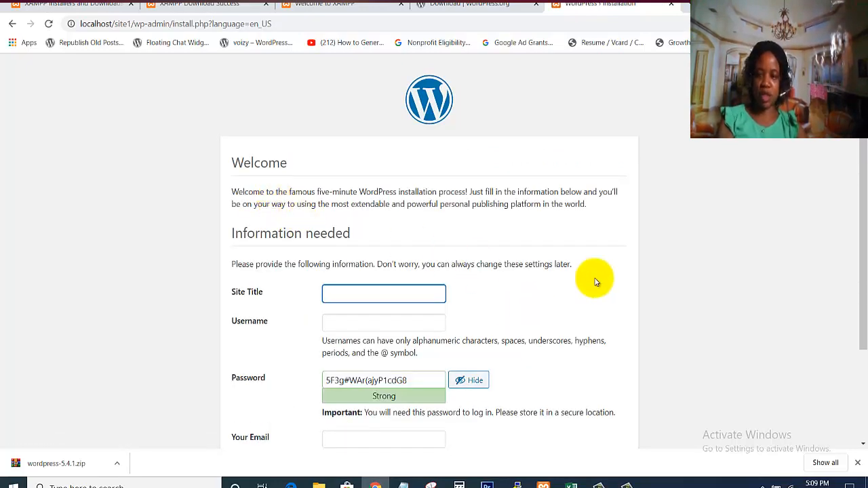
{"action": "left_click_drag", "start_coordinate": [860, 170], "coordinate": [856, 238]}
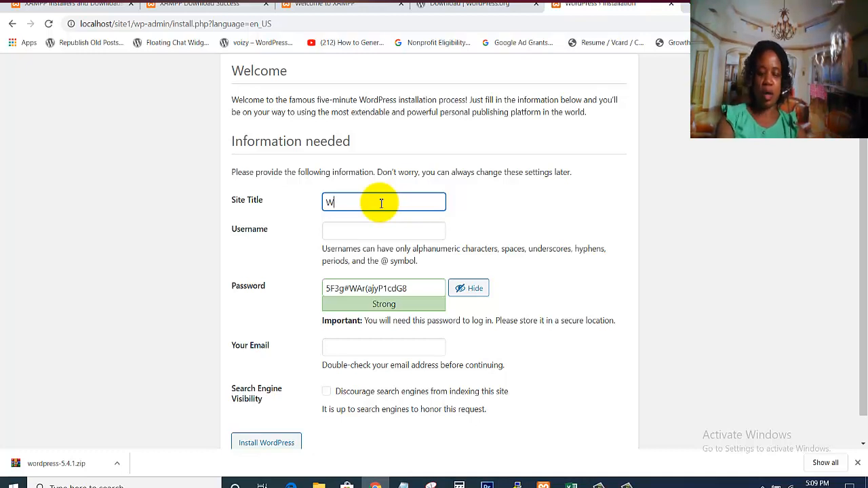
{"action": "type", "text": "bsite"}
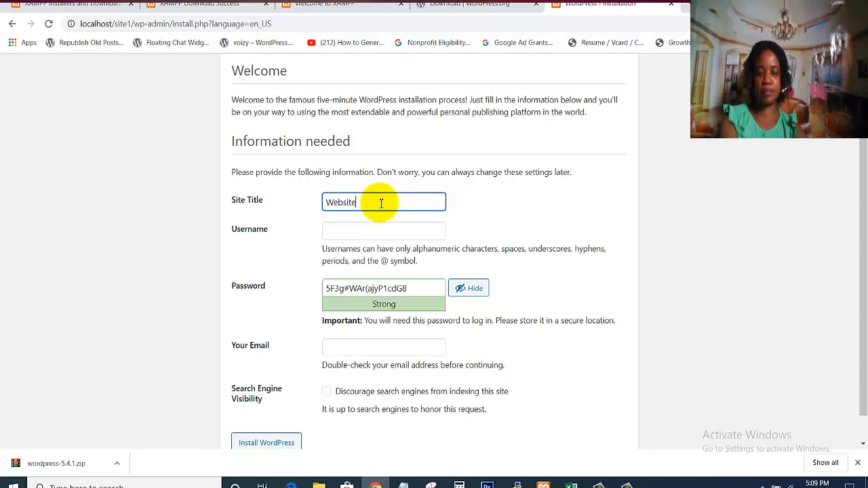
{"action": "key", "text": "BackSpace"}
{"action": "key", "text": "BackSpace"}
{"action": "key", "text": "BackSpace"}
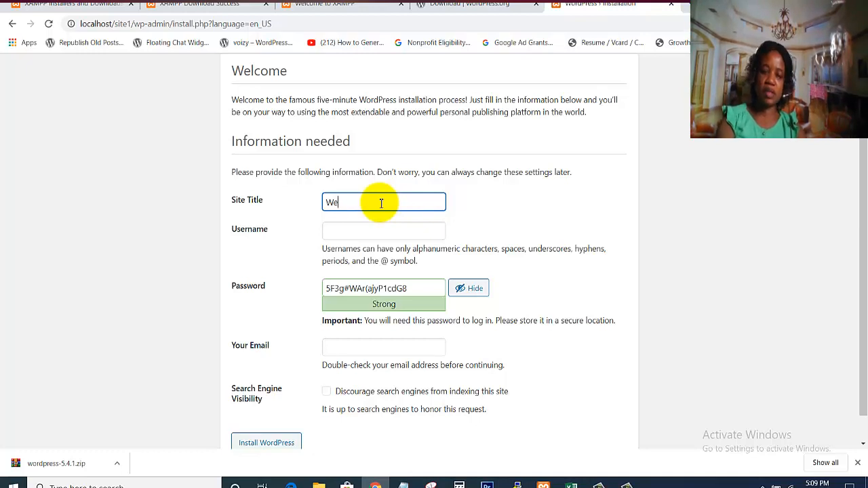
{"action": "key", "text": "BackSpace"}
{"action": "key", "text": "BackSpace"}
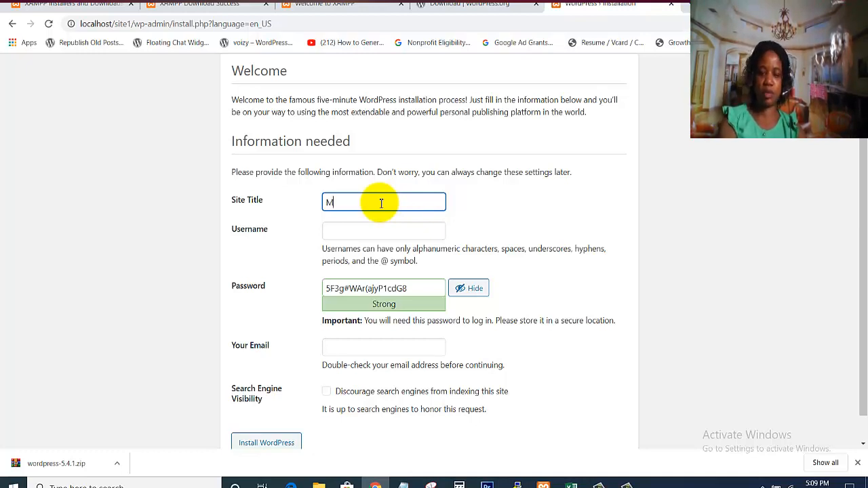
Set the site title to My First WordPress Blog and the username to site1.
{"action": "type", "text": "M"}
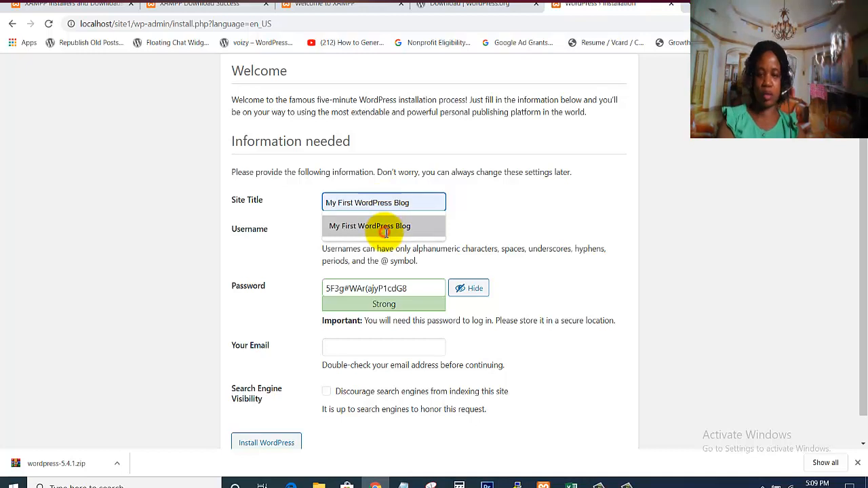
{"action": "left_click", "coordinate": [385, 229]}
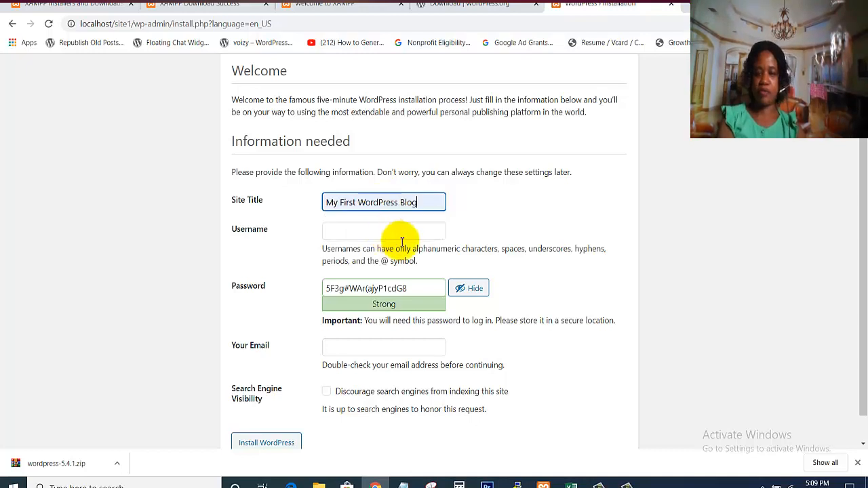
{"action": "left_click", "coordinate": [364, 232]}
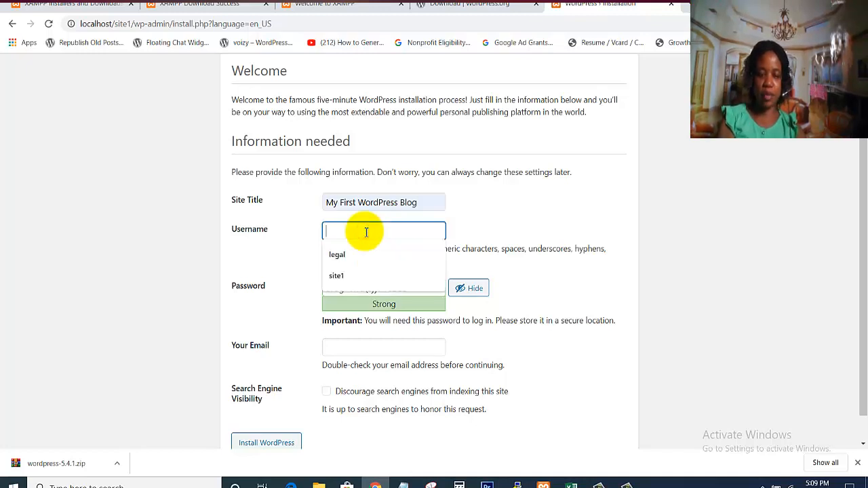
{"action": "left_click", "coordinate": [336, 276]}
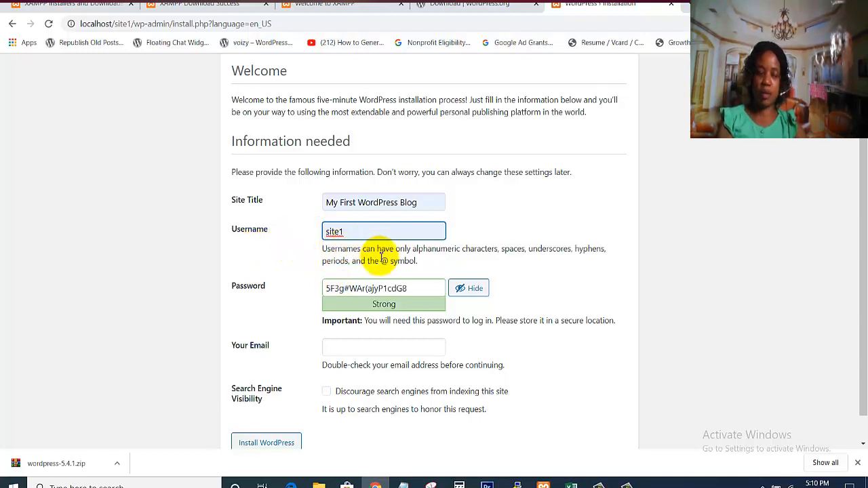
Replace the suggested WordPress login password with a custom account password.
{"action": "left_click", "coordinate": [414, 286]}
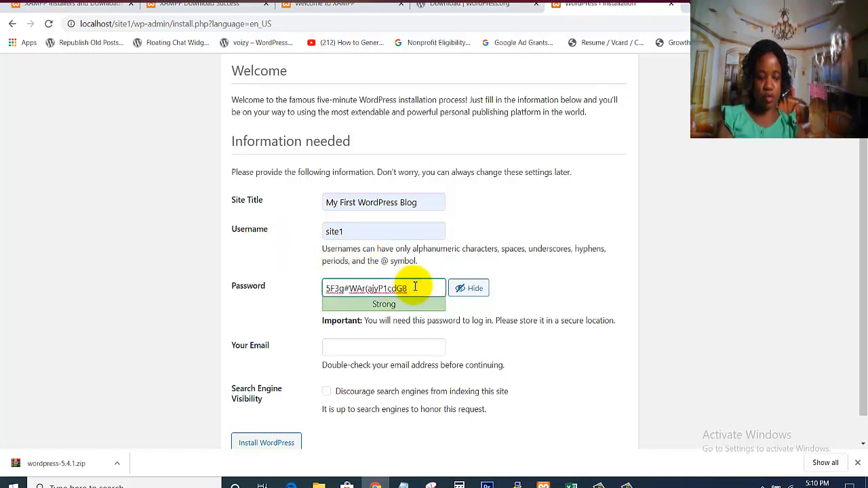
{"action": "triple_click", "coordinate": [415, 286]}
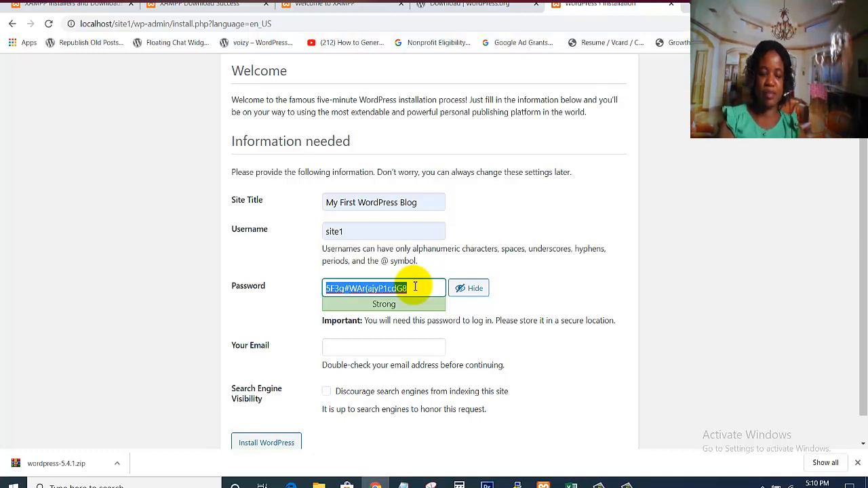
{"action": "type", "text": "p"}
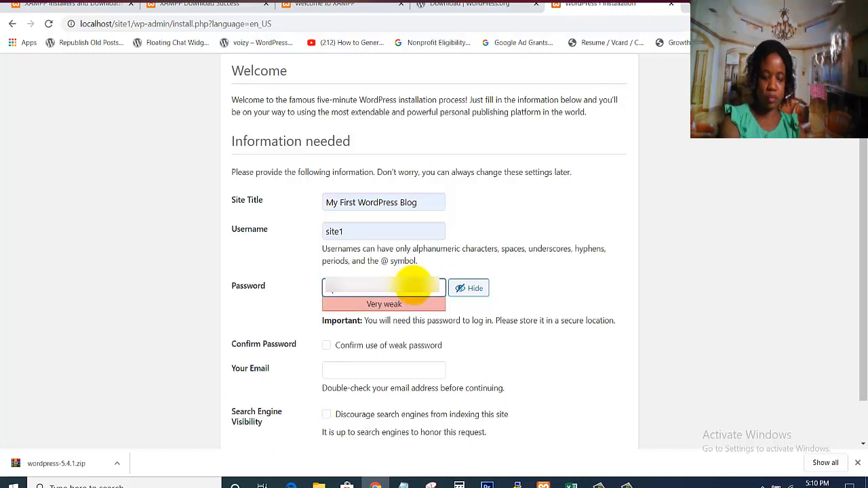
{"action": "type", "text": "•••••••"}
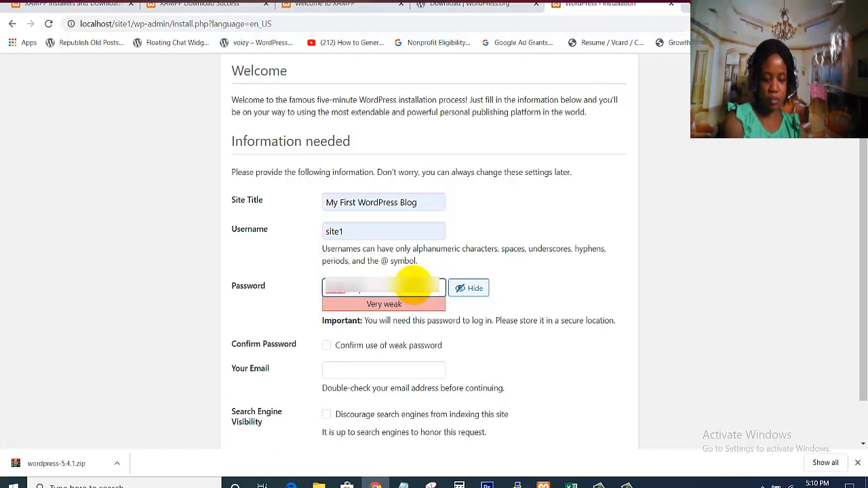
{"action": "type", "text": "•••"}
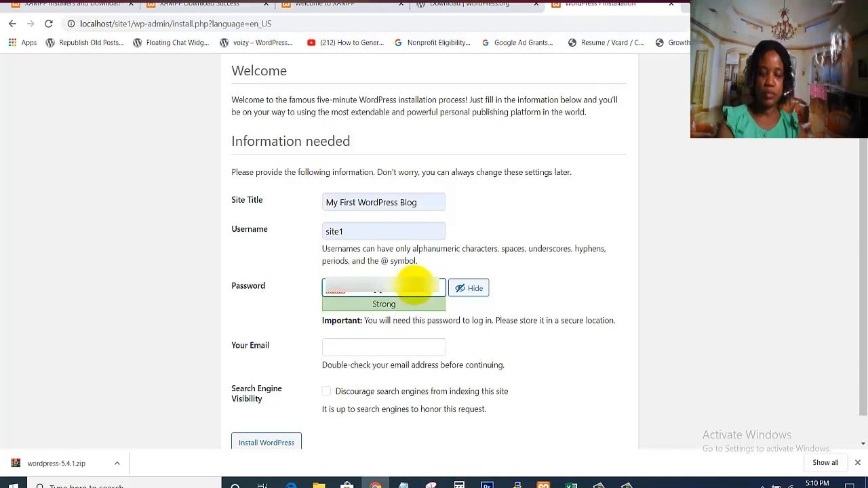
Fill in the administrator's email address, run the WordPress installation and continue to the login page.
{"action": "left_click_drag", "start_coordinate": [861, 187], "coordinate": [856, 219]}
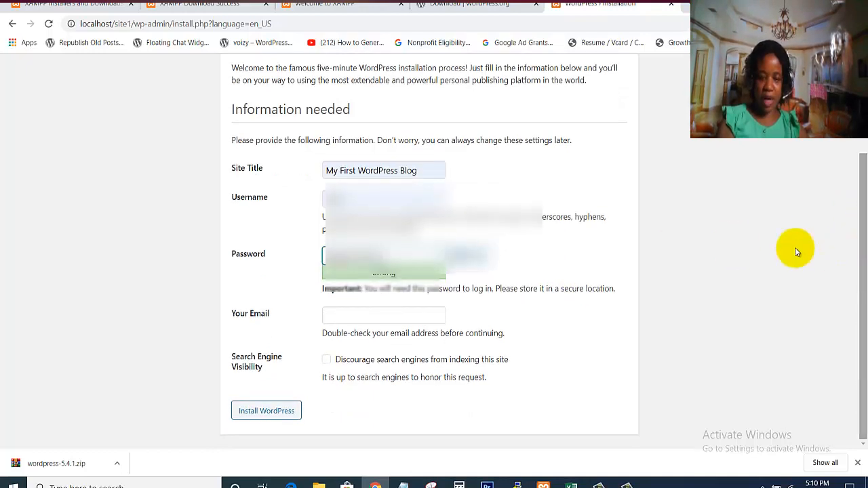
{"action": "left_click", "coordinate": [343, 316]}
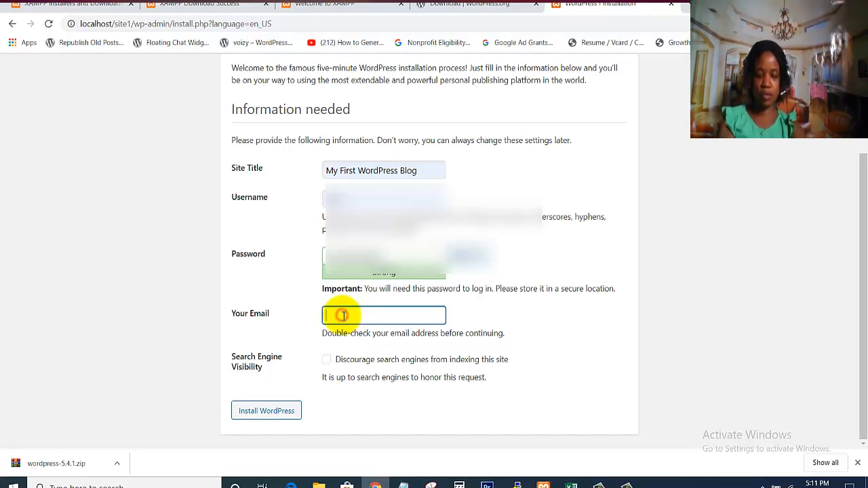
{"action": "left_click", "coordinate": [351, 342]}
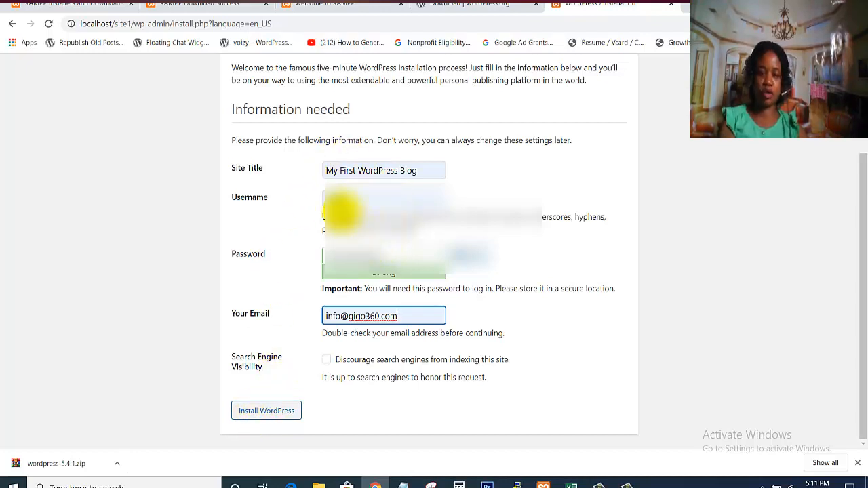
{"action": "left_click", "coordinate": [259, 412]}
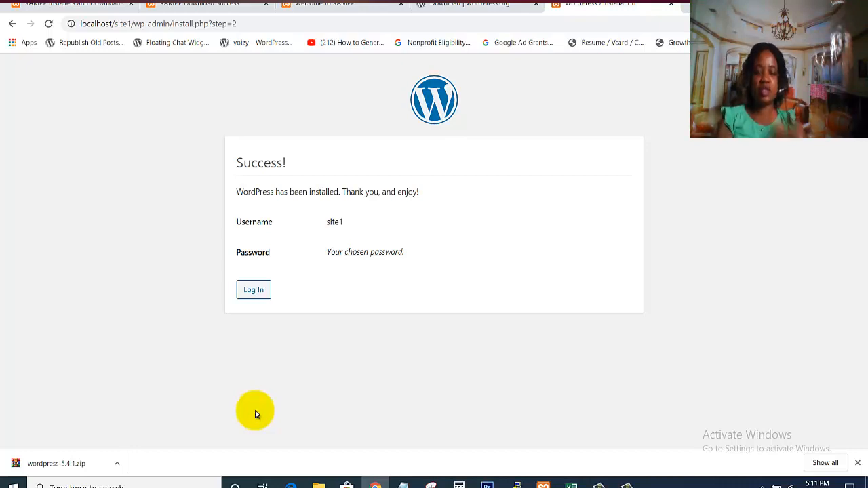
{"action": "left_click", "coordinate": [254, 295]}
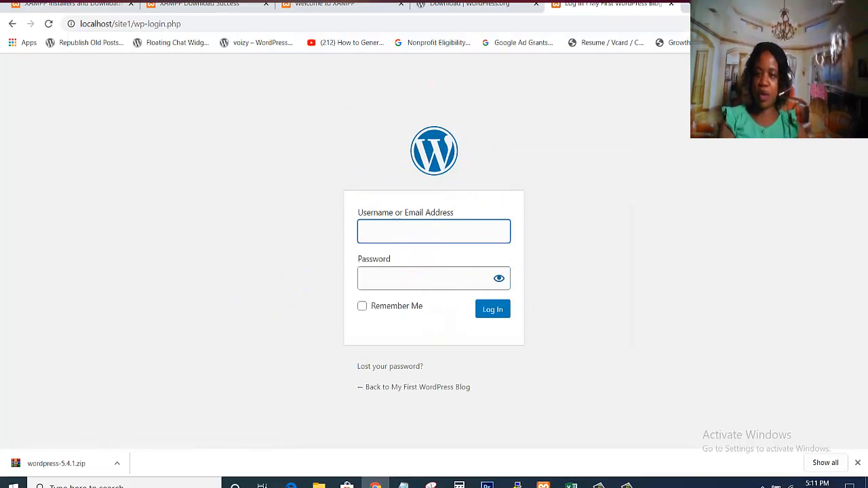
Open the site's admin address localhost/site1/wp-admin in a new browser tab.
{"action": "left_click", "coordinate": [681, 6]}
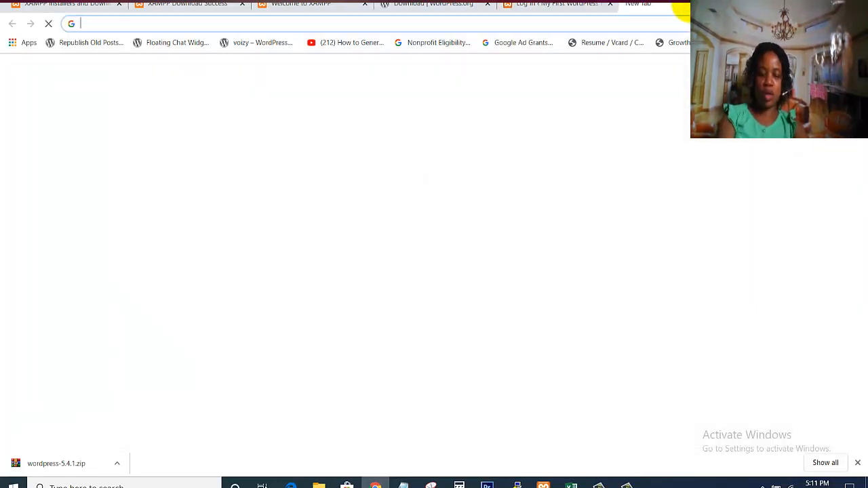
{"action": "type", "text": "lo"}
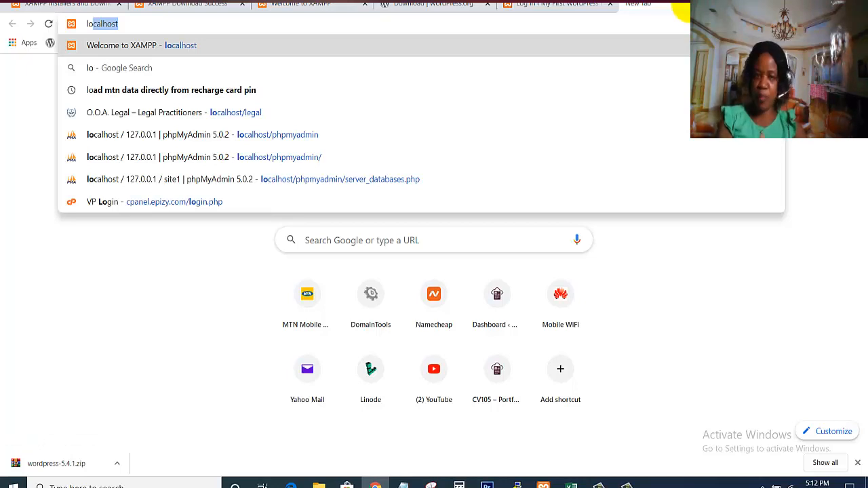
{"action": "key", "text": "Right"}
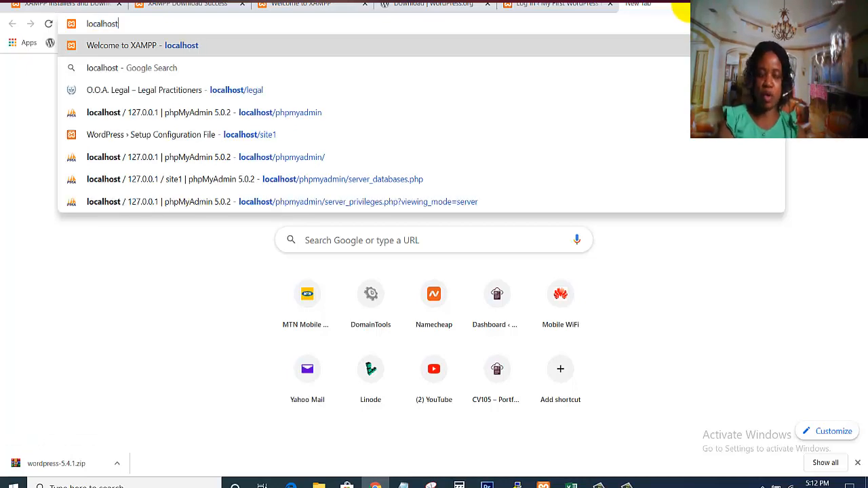
{"action": "type", "text": "/s"}
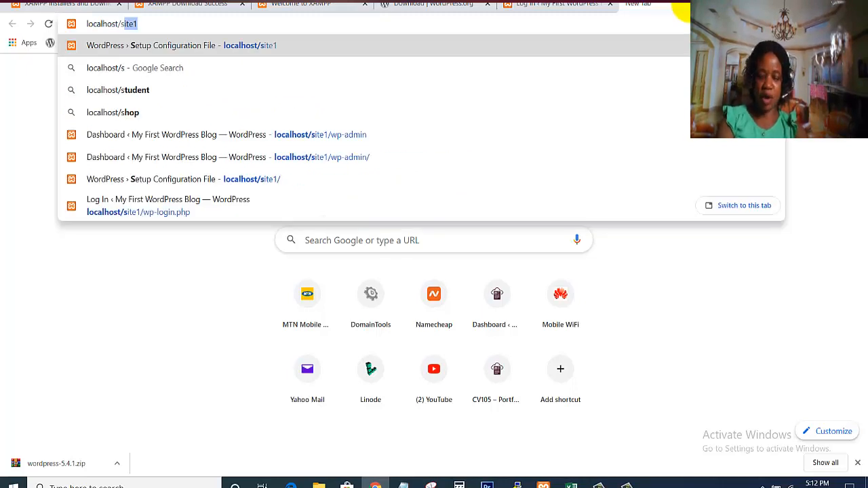
{"action": "key", "text": "Right"}
{"action": "type", "text": "/w"}
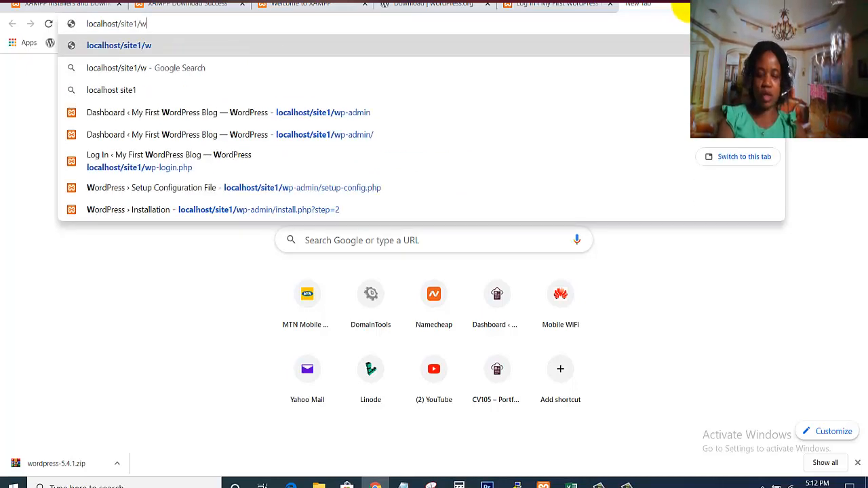
{"action": "type", "text": "p-ad,i"}
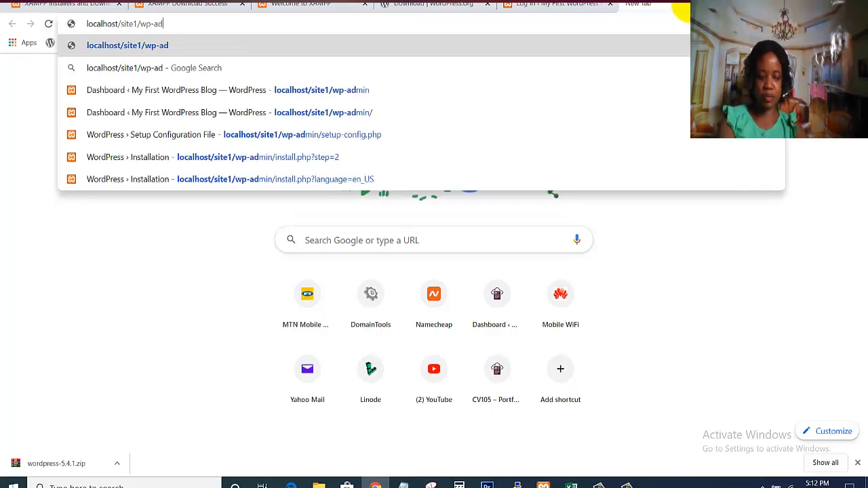
{"action": "key", "text": "BackSpace"}
{"action": "key", "text": "BackSpace"}
{"action": "type", "text": "min"}
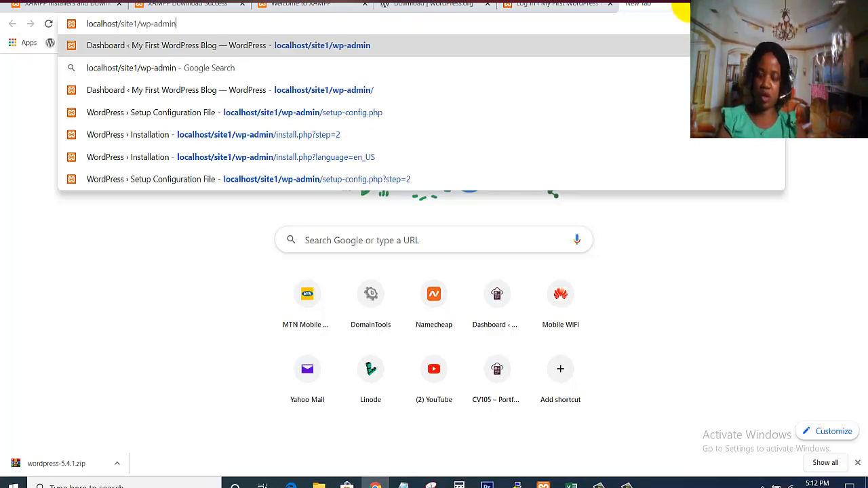
{"action": "key", "text": "Return"}
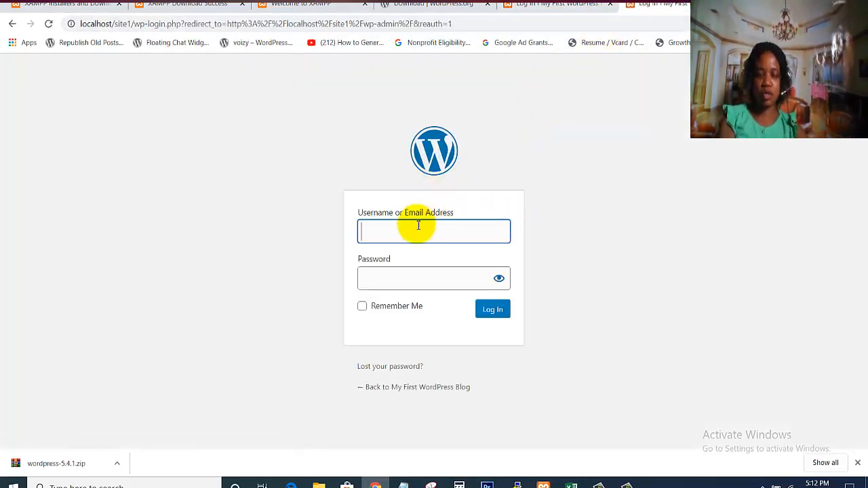
Log in to the WordPress dashboard as site1 with the account password.
{"action": "type", "text": "Site1"}
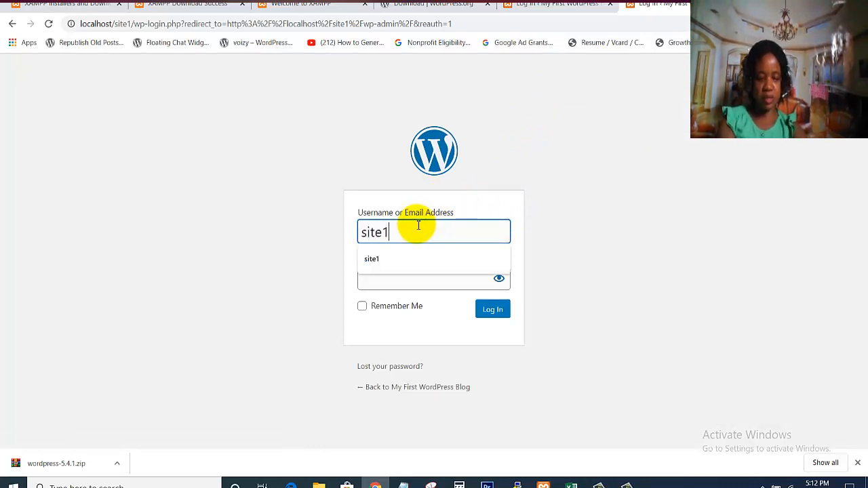
{"action": "key", "text": "Tab"}
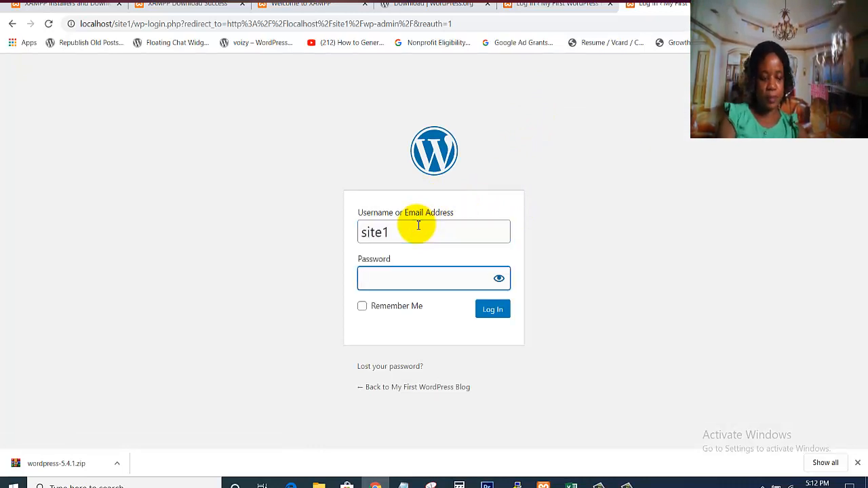
{"action": "type", "text": "****"}
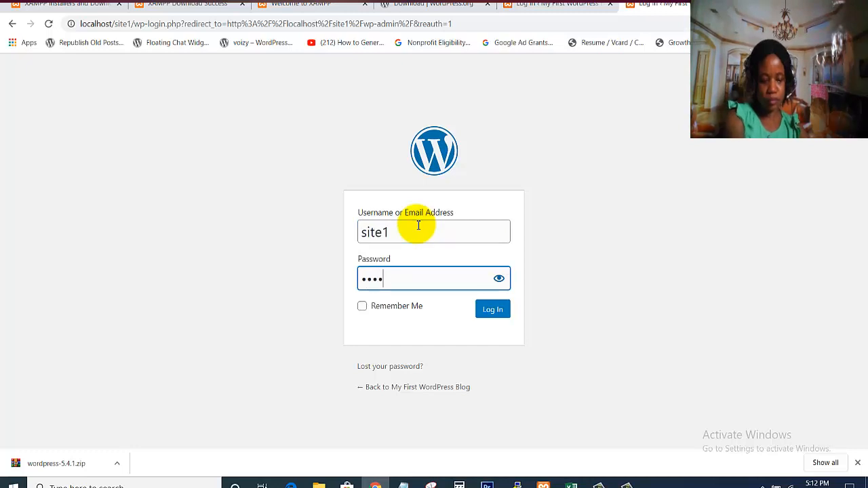
{"action": "type", "text": "*****"}
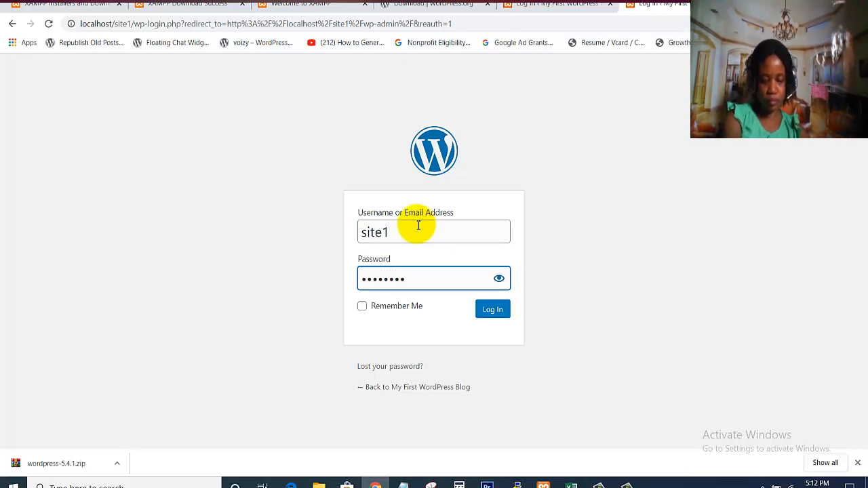
{"action": "type", "text": "****"}
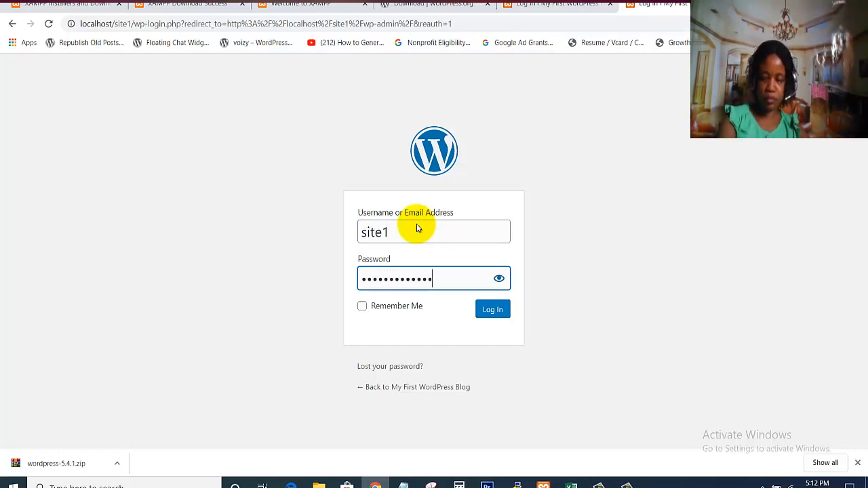
{"action": "key", "text": "Return"}
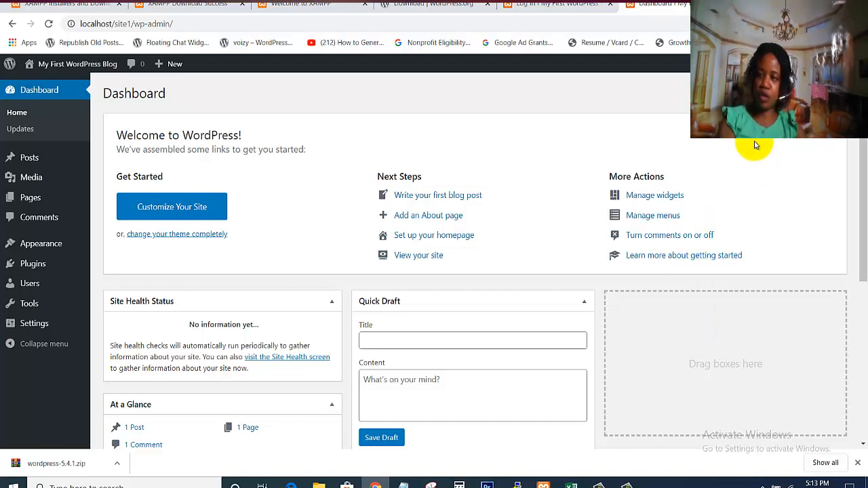
View the public site at localhost/site1 in a new browser tab and compare it with the dashboard.
{"action": "key", "text": "ctrl+t"}
{"action": "type", "text": "l"}
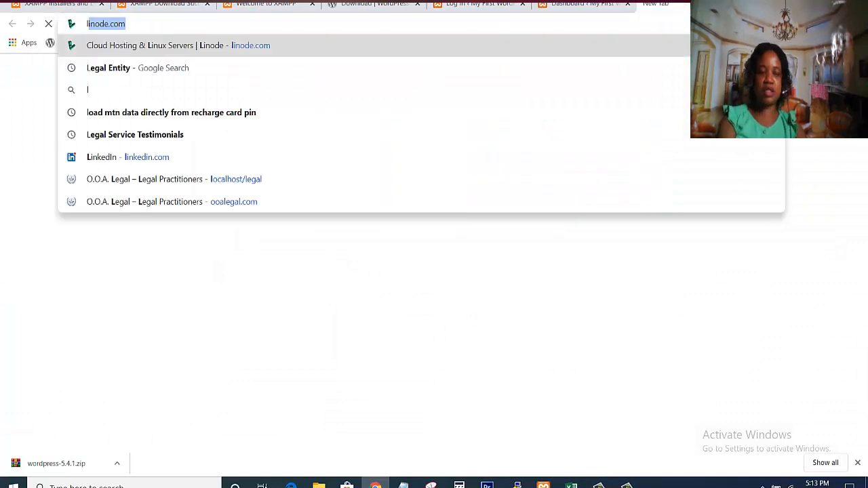
{"action": "type", "text": "ocalhost/s"}
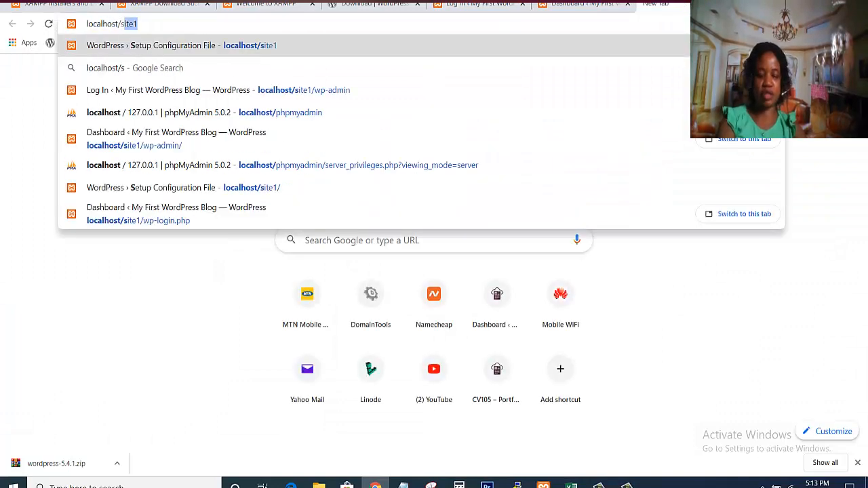
{"action": "type", "text": "ite"}
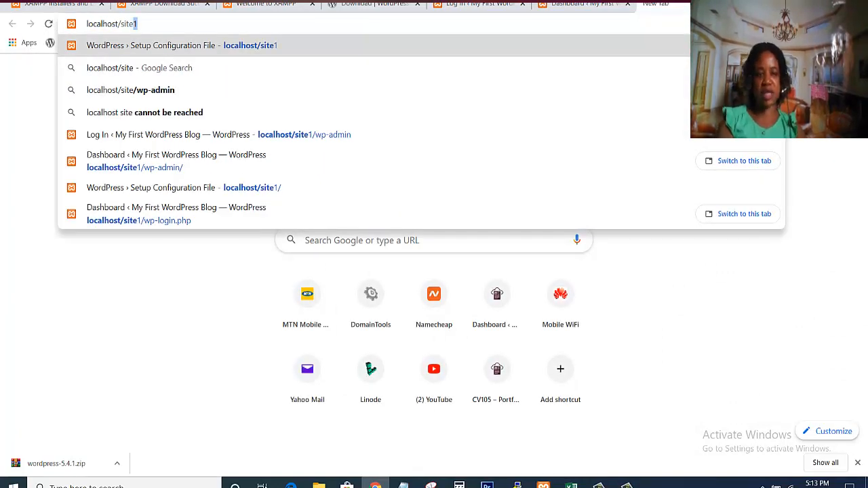
{"action": "type", "text": "1"}
{"action": "key", "text": "Return"}
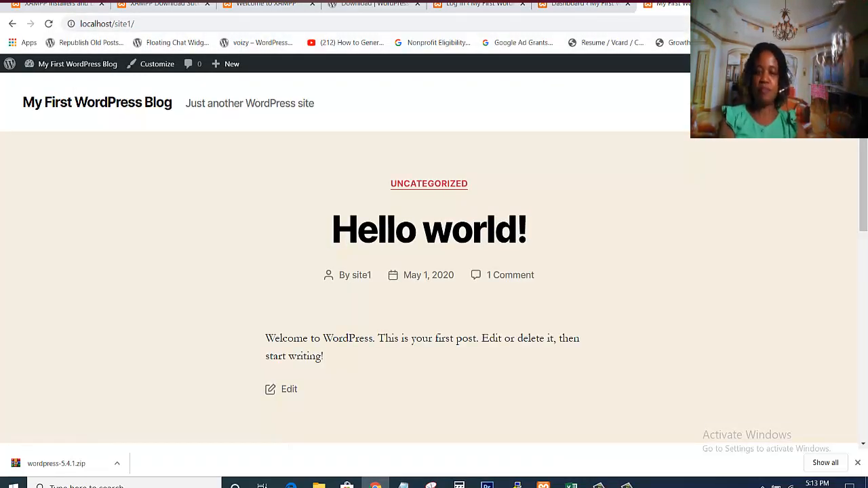
{"action": "left_click", "coordinate": [584, 5]}
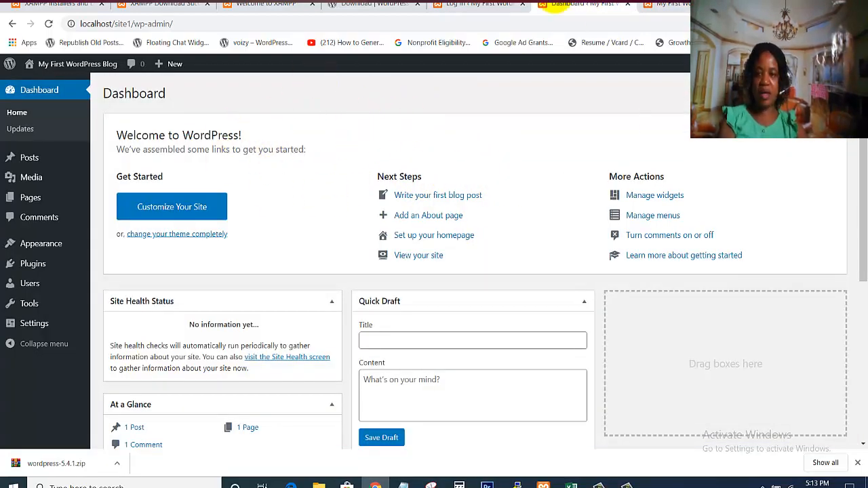
{"action": "left_click", "coordinate": [683, 7]}
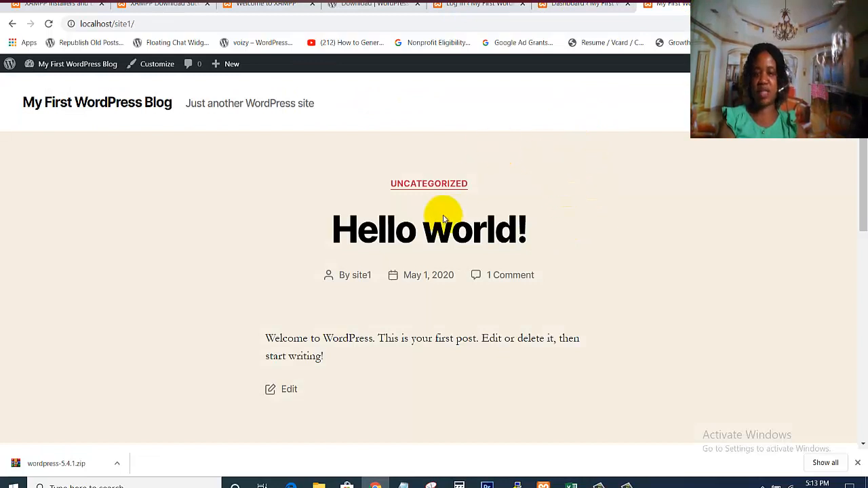